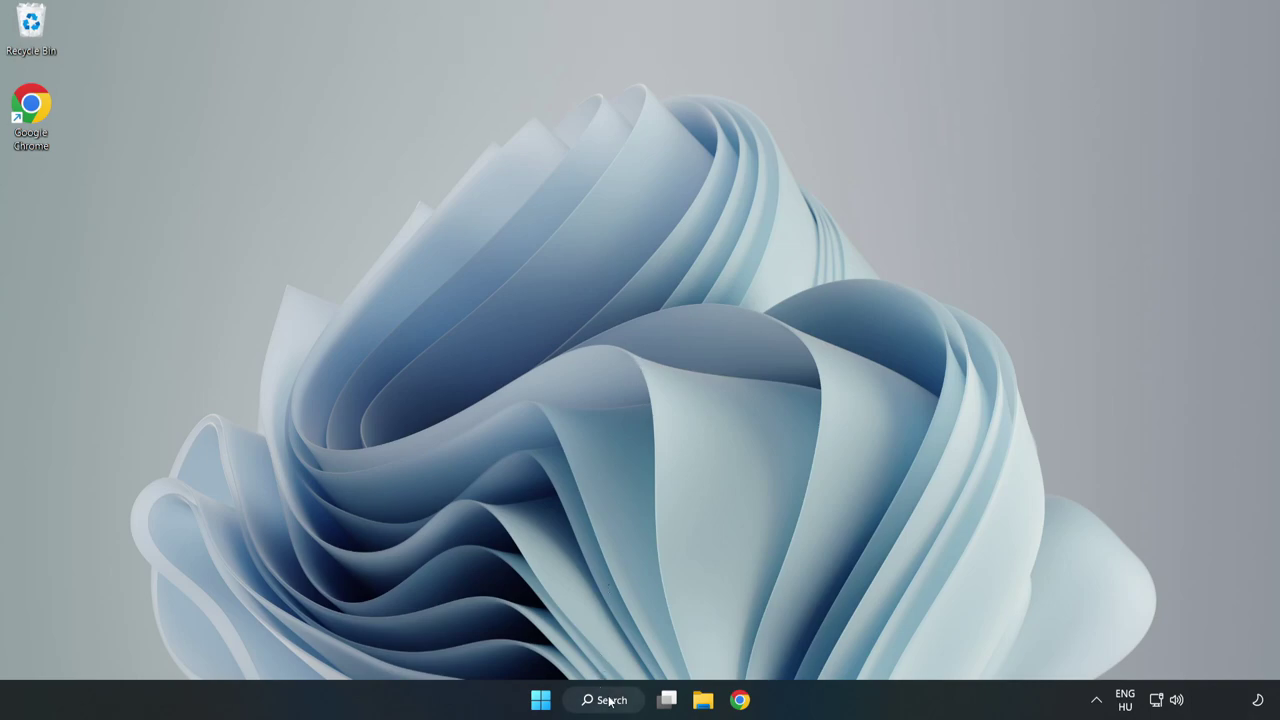
# Search Windows for 'device manager' and launch Device Manager from the best match.
pyautogui.click(610, 700)
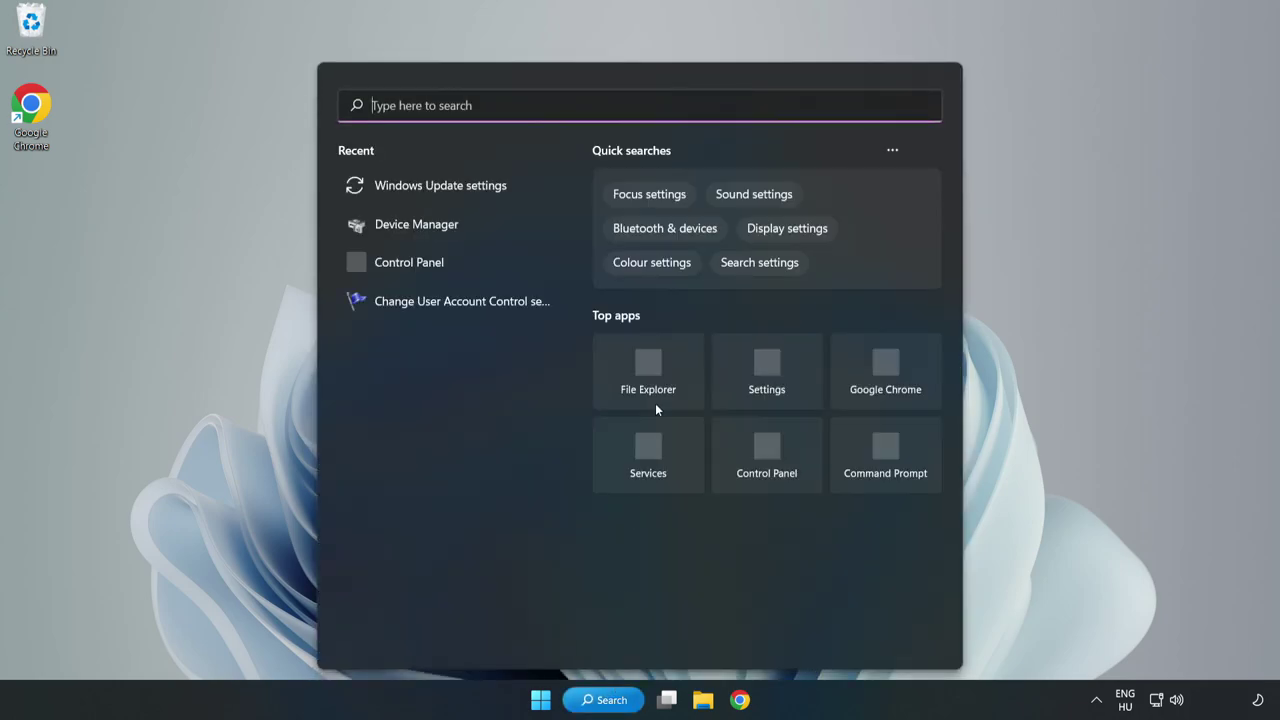
pyautogui.write('device m')
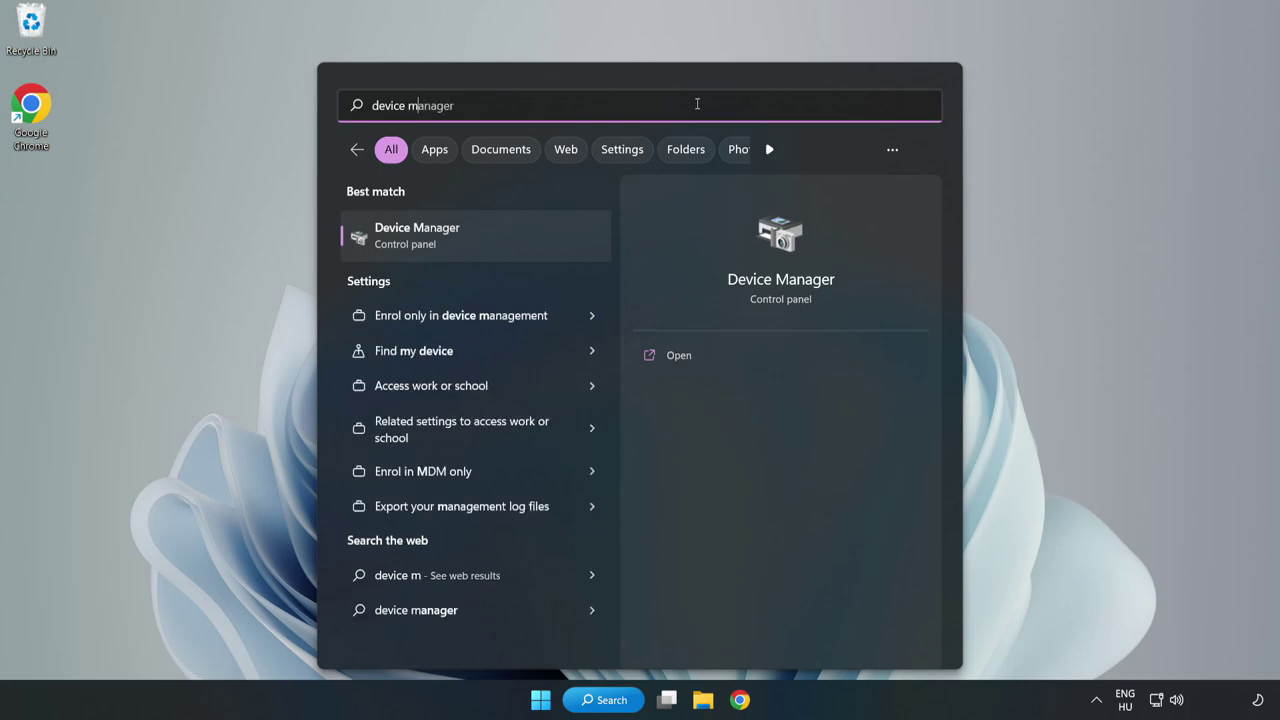
pyautogui.write('anager')
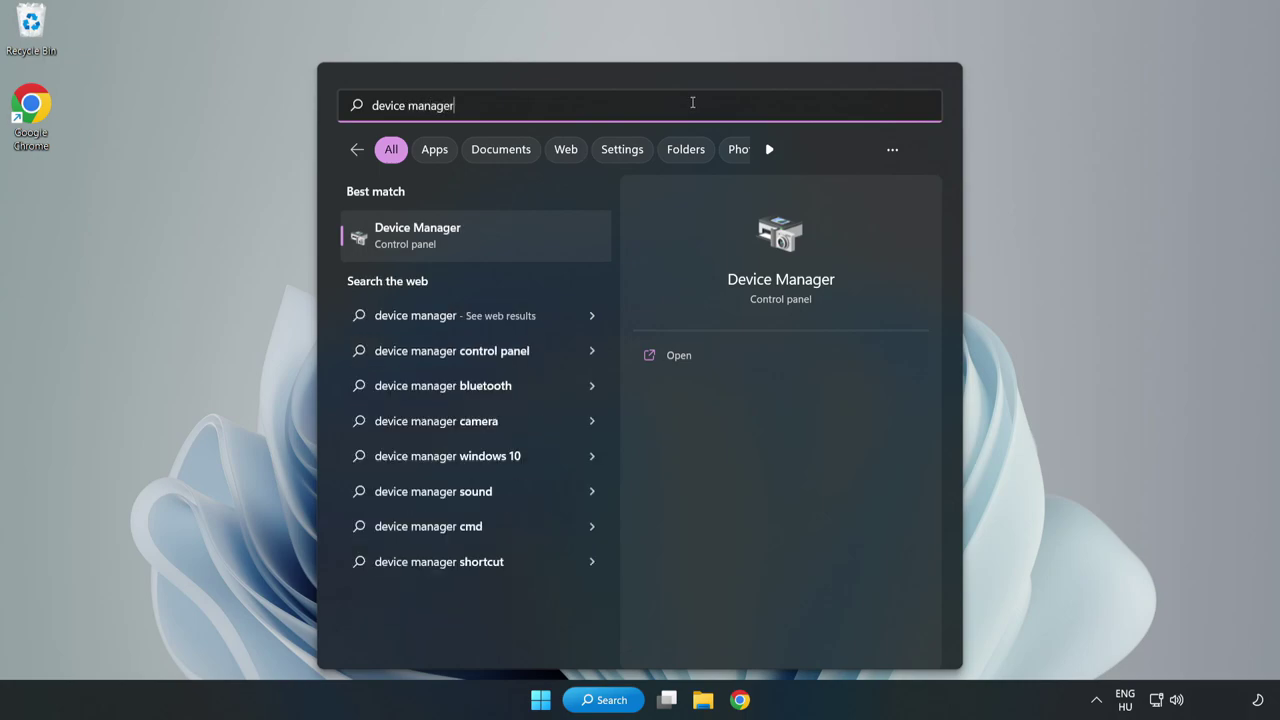
pyautogui.click(476, 247)
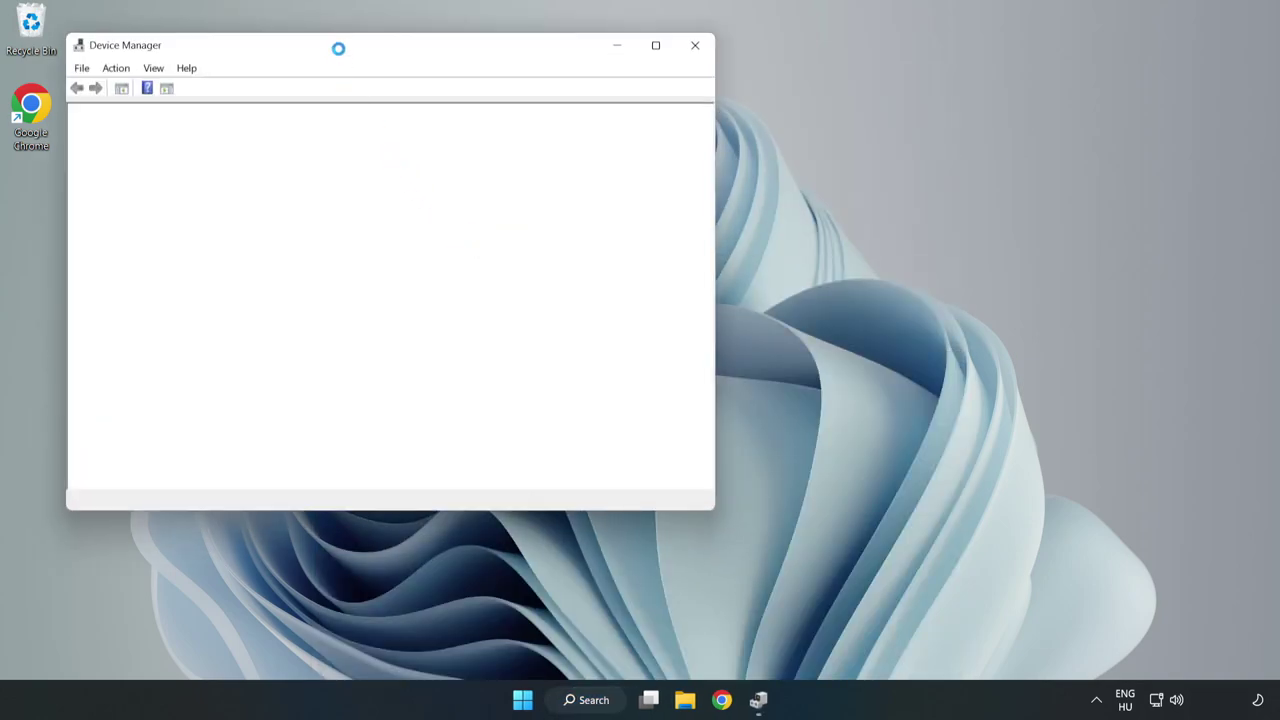
# Center the Device Manager window, expand Display adapters and select VMware SVGA 3D.
pyautogui.moveTo(341, 49); pyautogui.dragTo(569, 114)
pyautogui.click(352, 254)
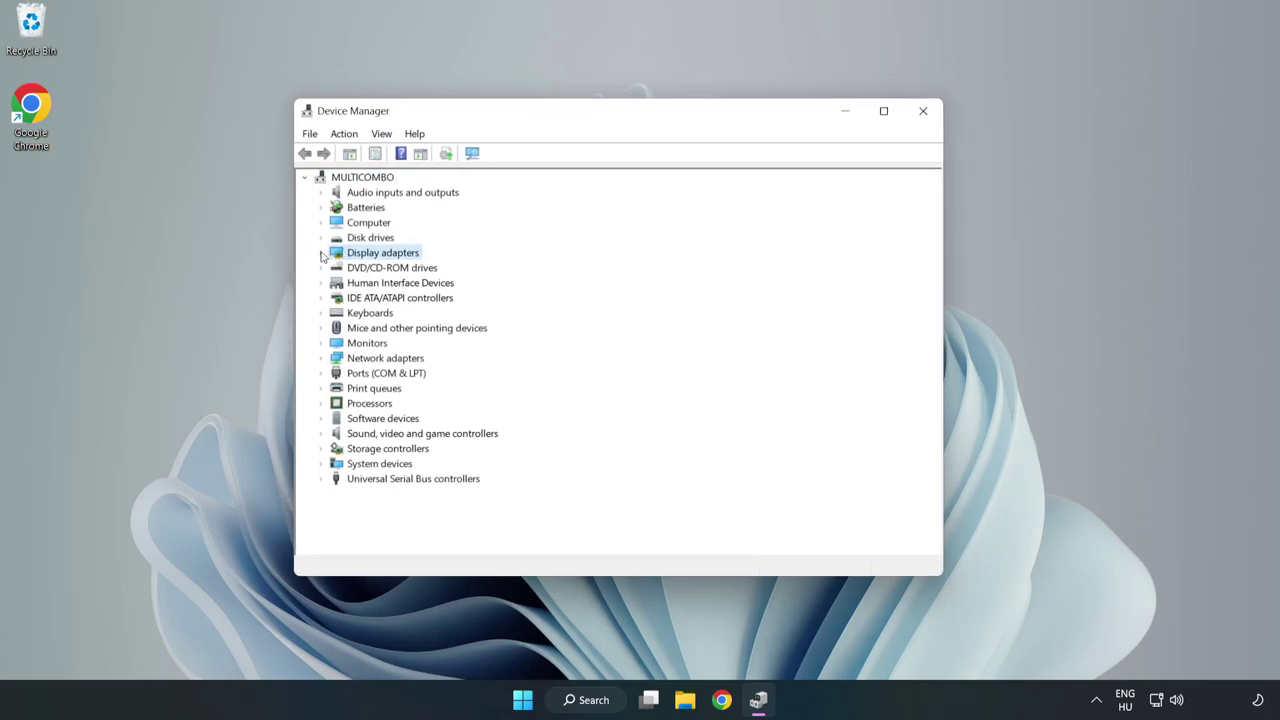
pyautogui.click(321, 253)
pyautogui.click(357, 274)
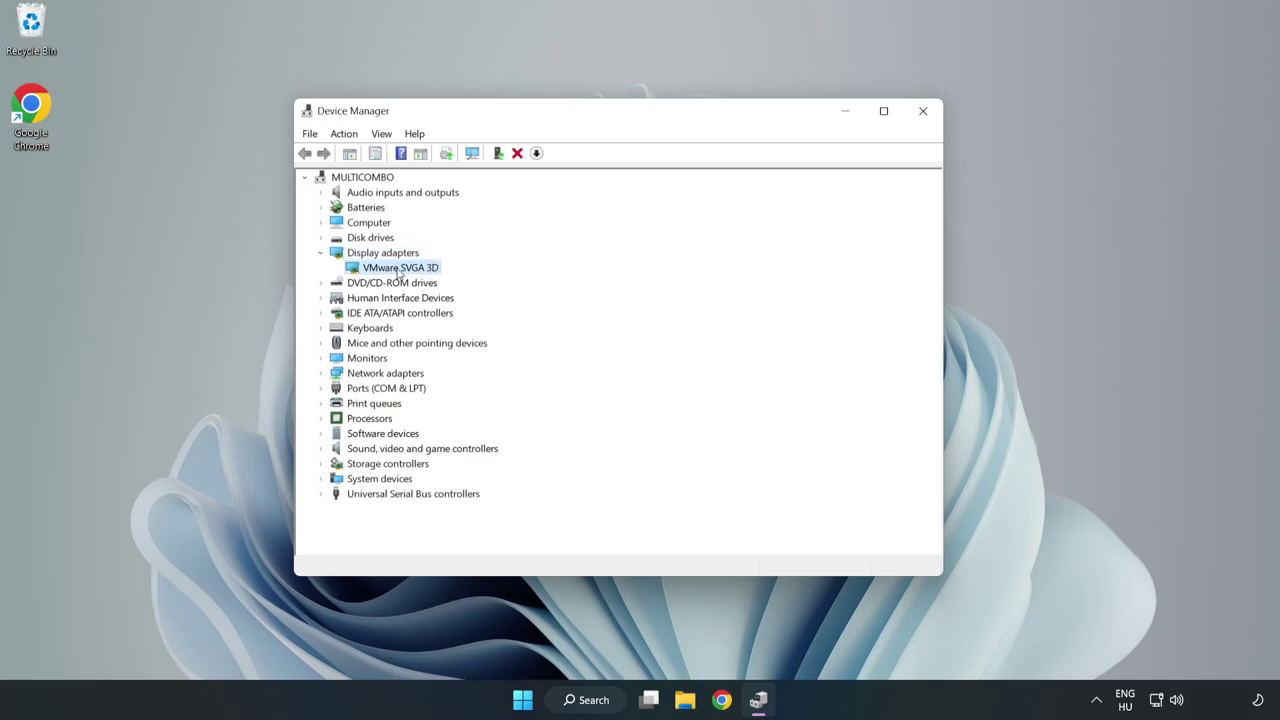
# Search automatically for a newer VMware SVGA 3D driver, then close Device Manager.
pyautogui.rightClick(398, 274)
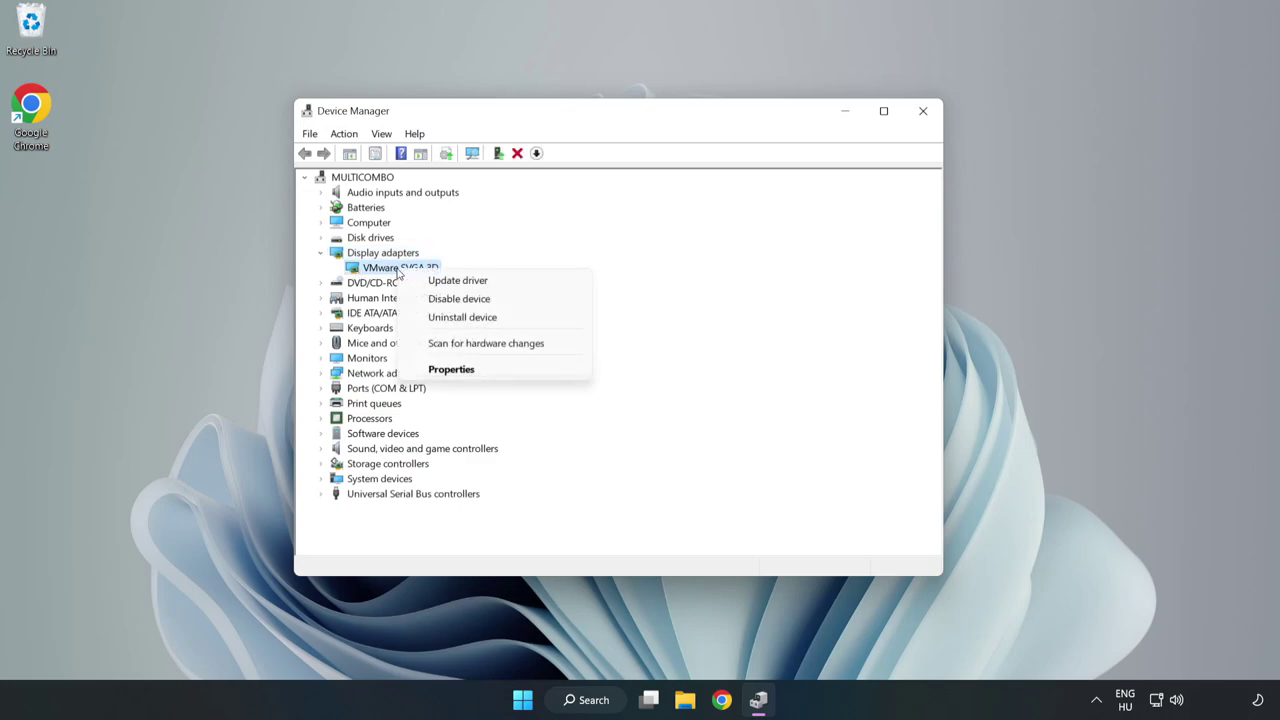
pyautogui.click(497, 287)
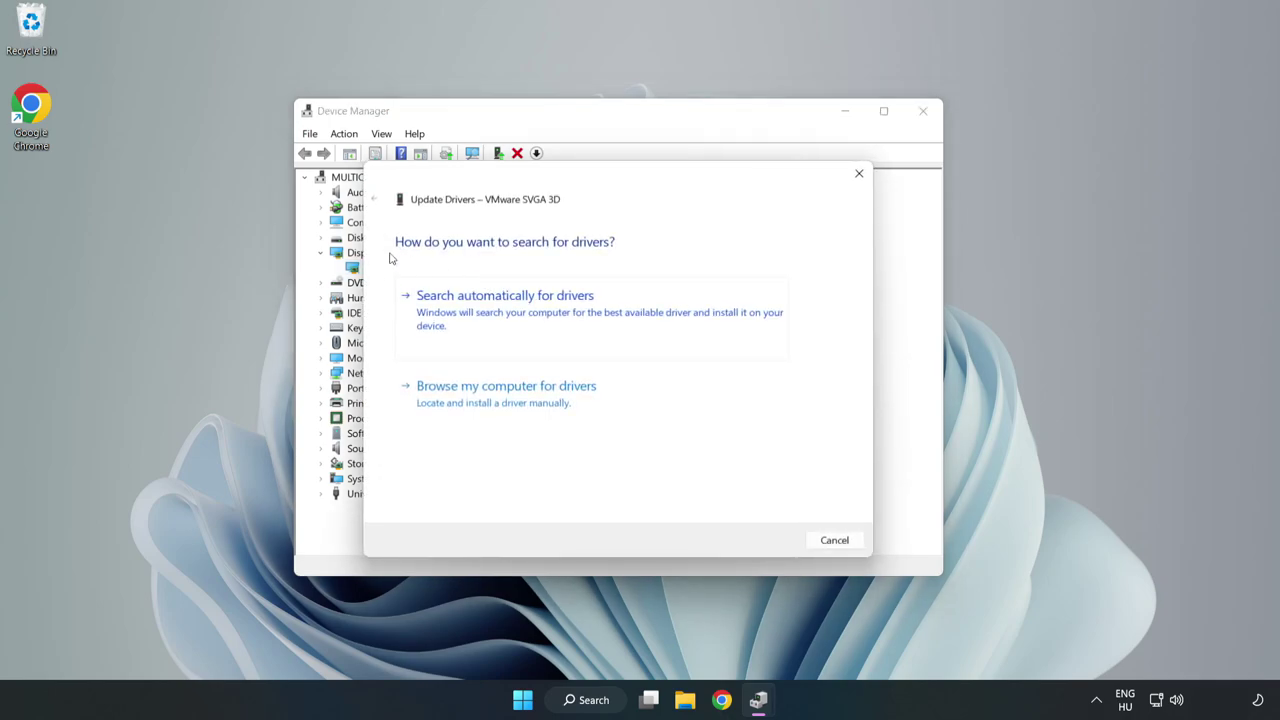
pyautogui.click(508, 313)
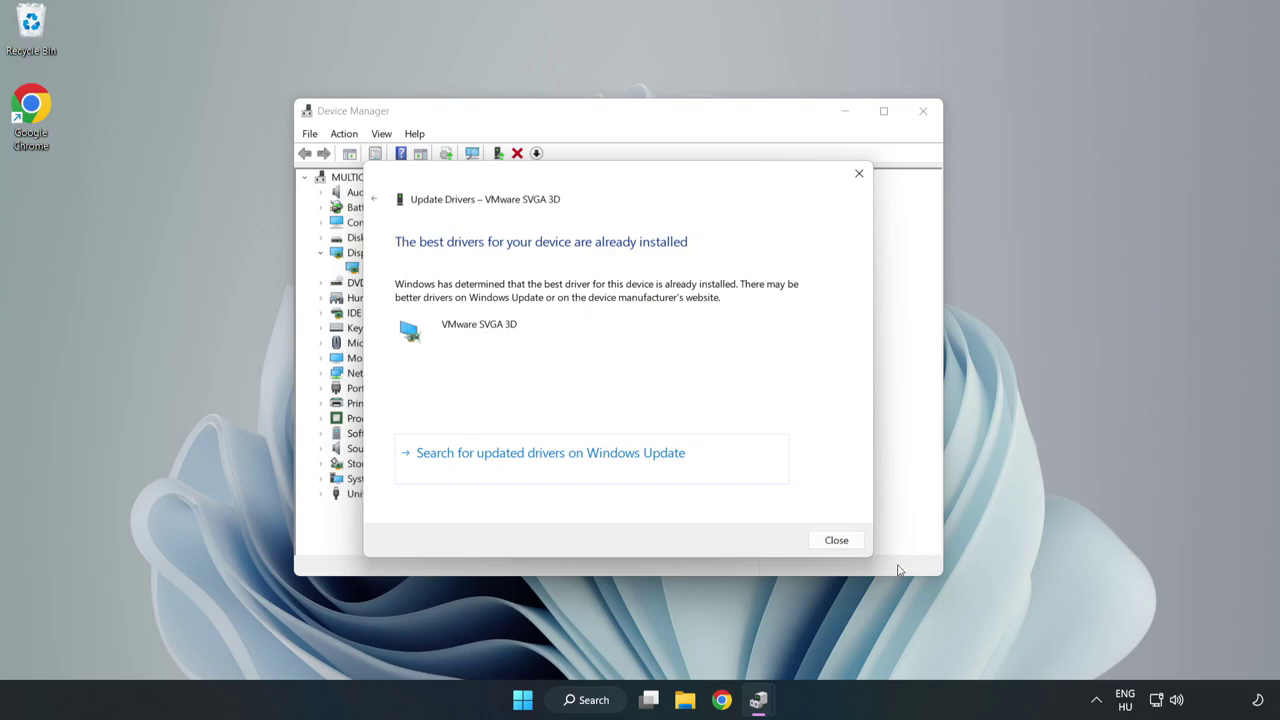
pyautogui.click(840, 542)
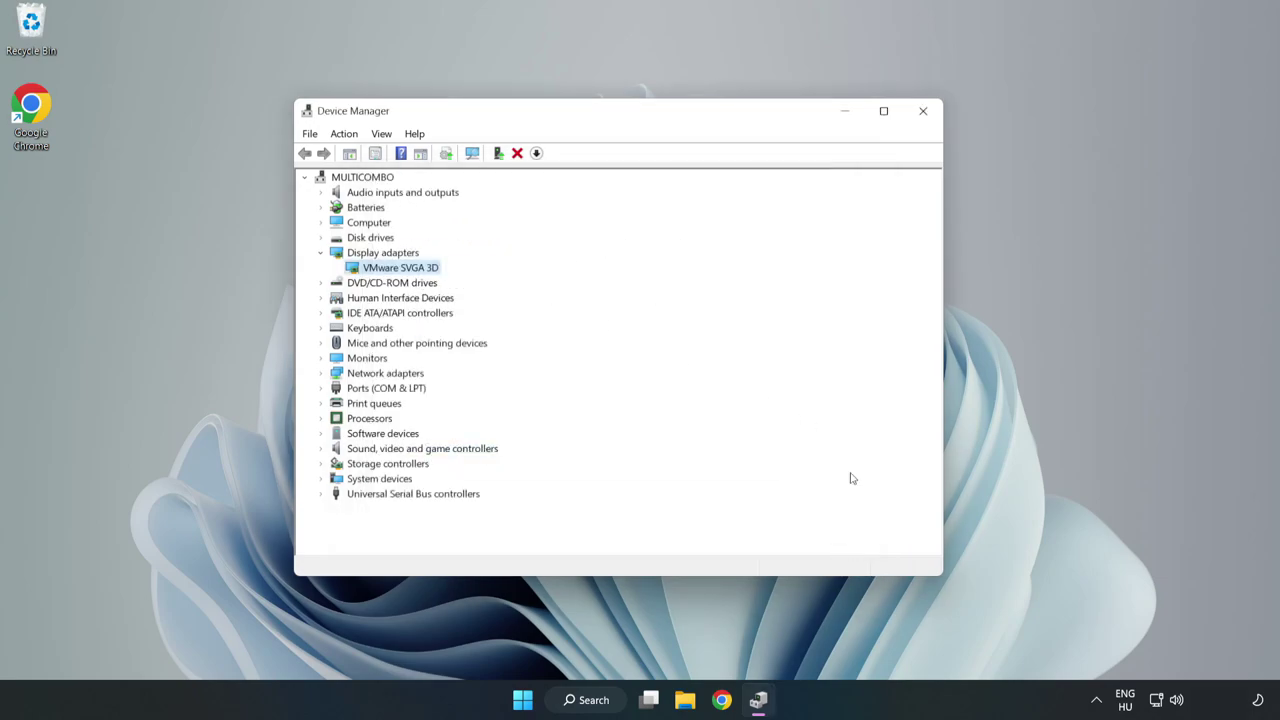
pyautogui.click(924, 115)
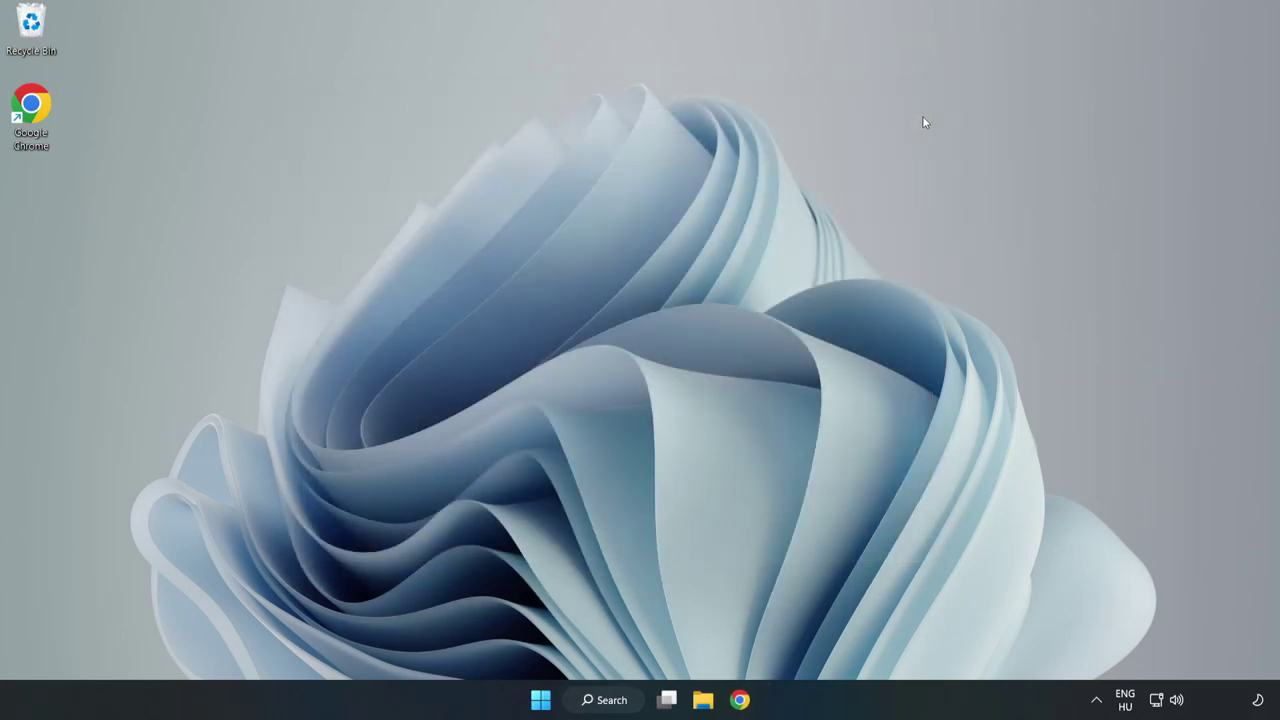
# Search Windows for 'updates' to find Windows Update settings.
pyautogui.click(612, 704)
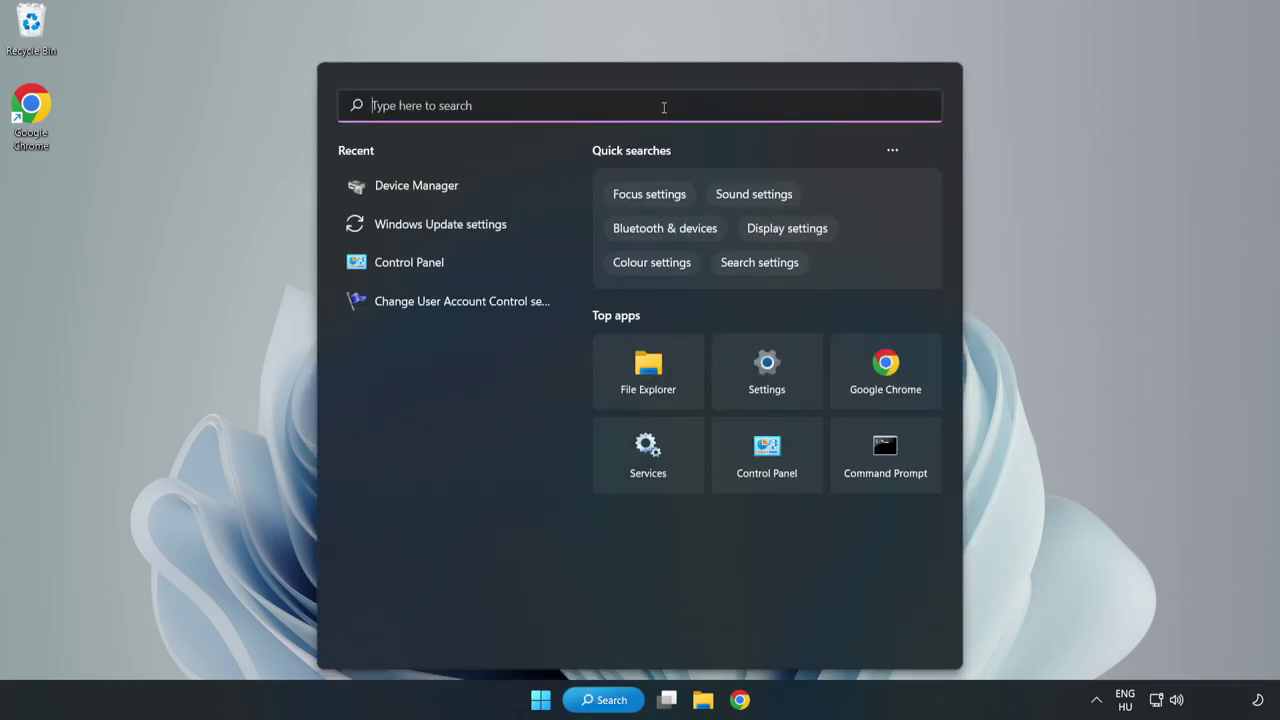
pyautogui.write('updates')
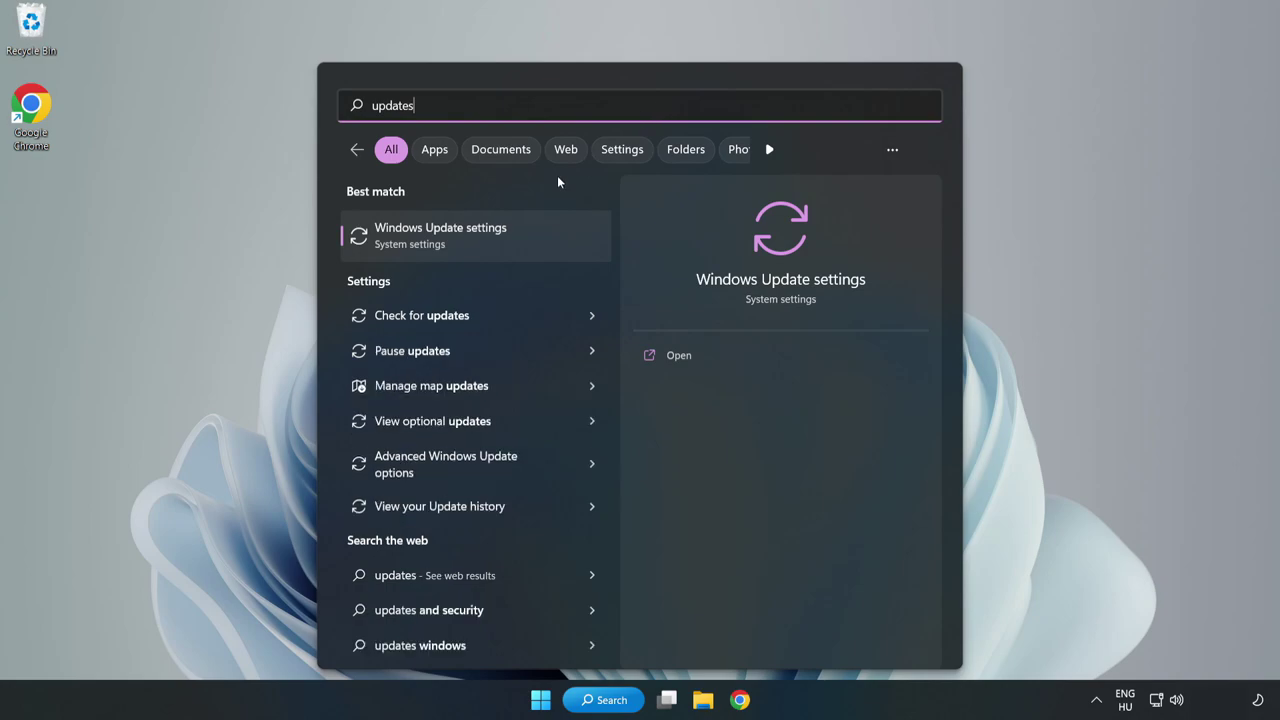
# Open Windows Update settings maximized, run Check for updates, and close Settings.
pyautogui.click(456, 240)
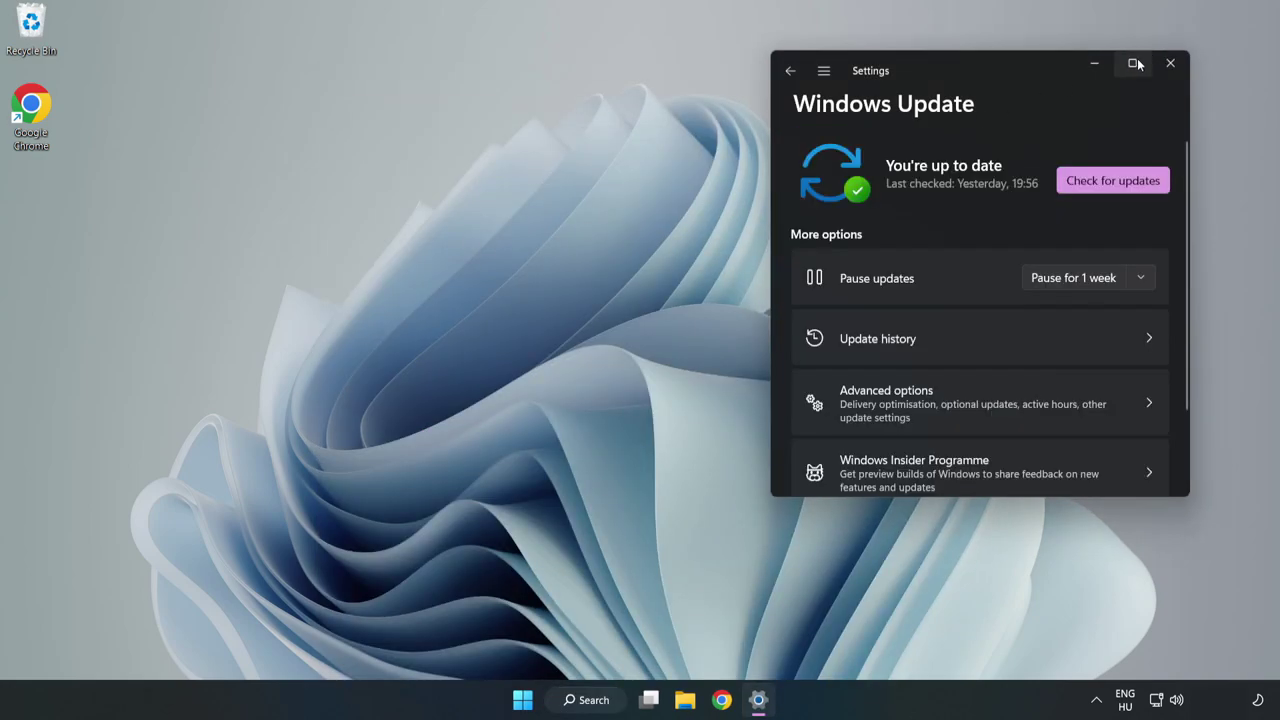
pyautogui.click(1133, 61)
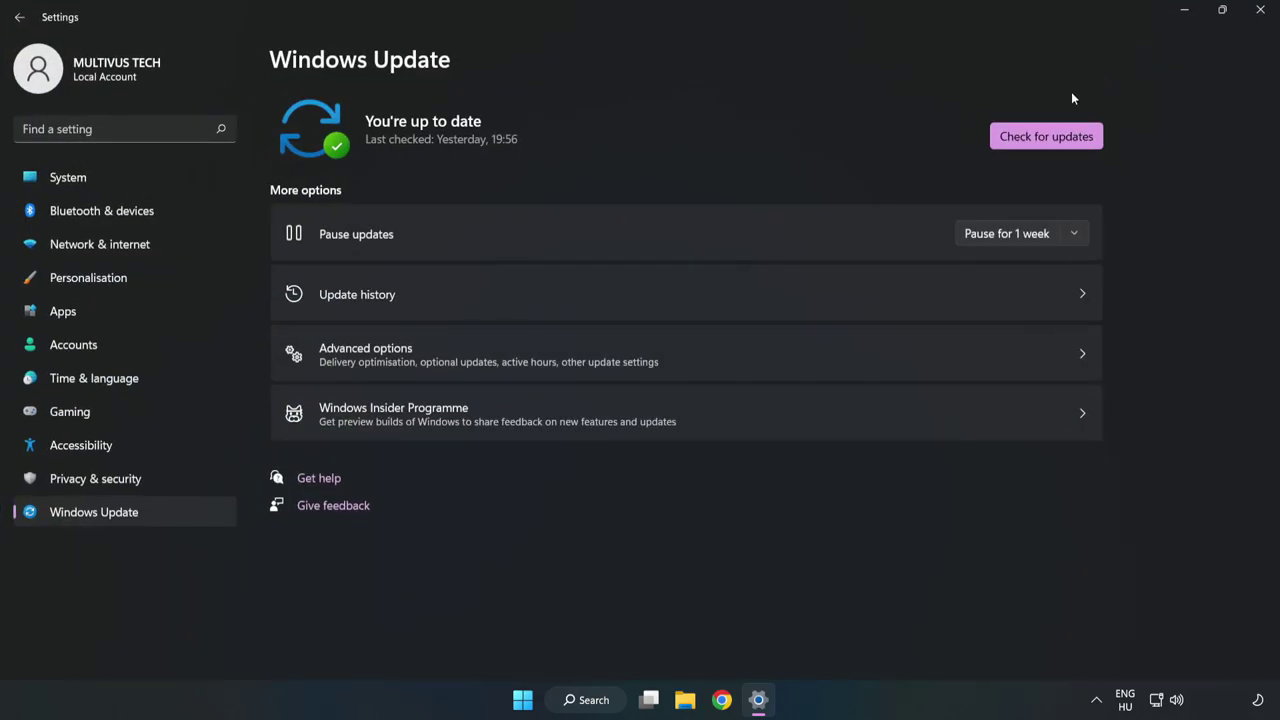
pyautogui.click(1045, 138)
pyautogui.click(1262, 17)
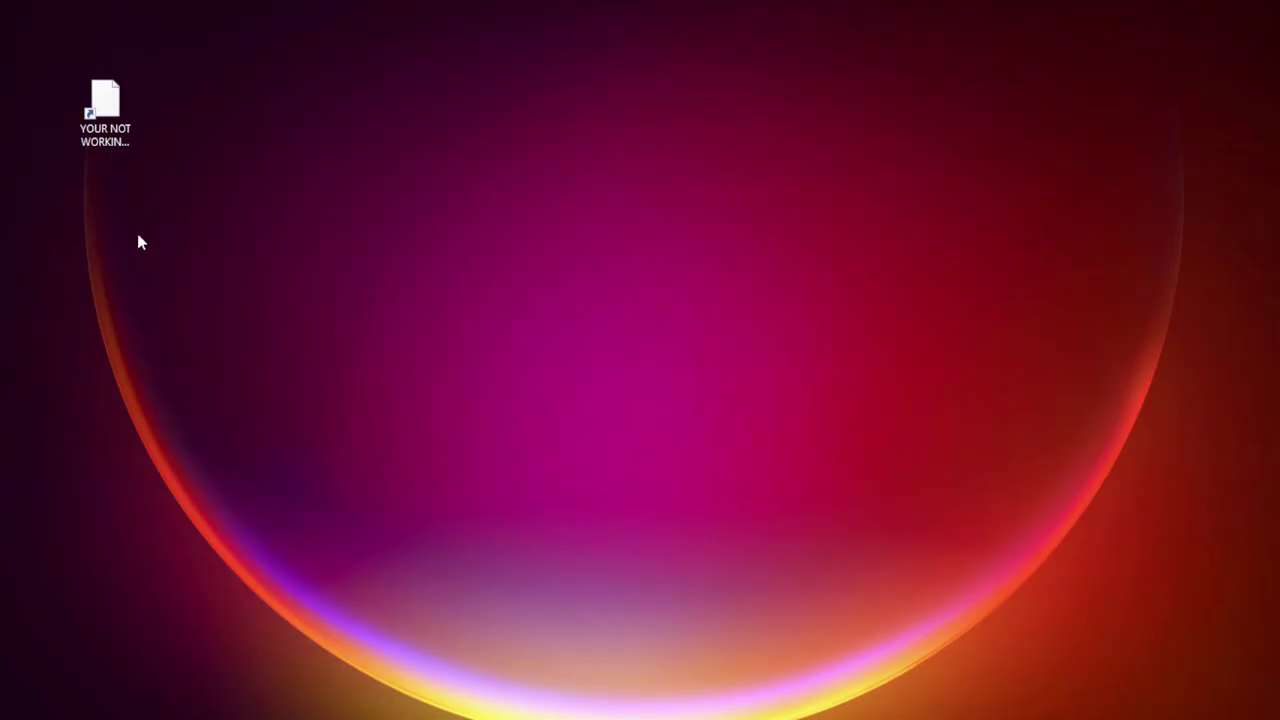
pyautogui.click(105, 118)
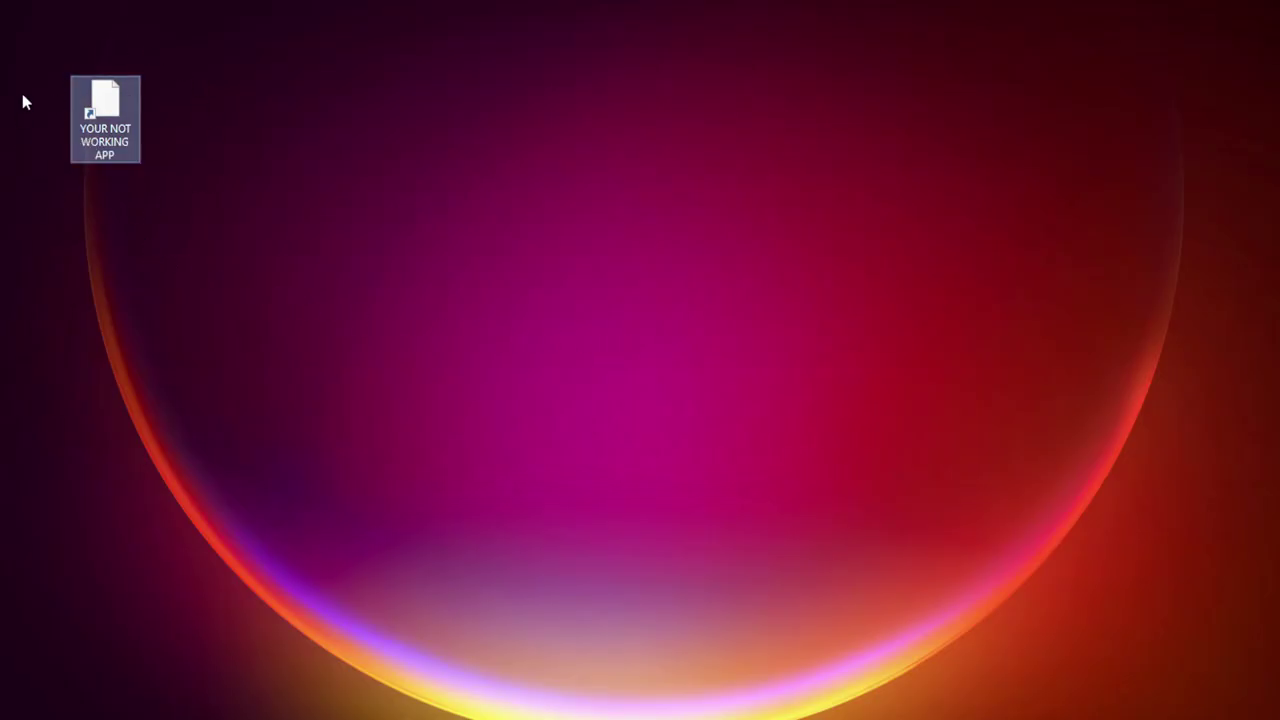
# Open the app shortcut's Properties on the Compatibility tab.
pyautogui.rightClick(104, 100)
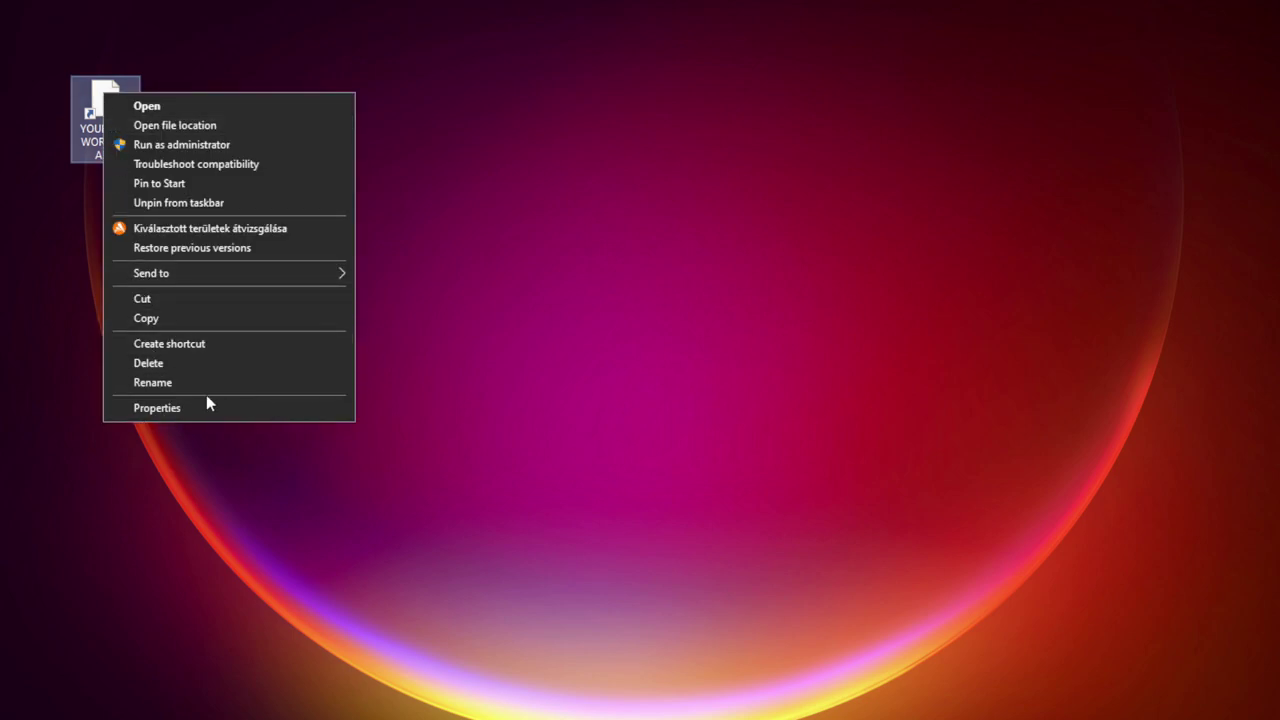
pyautogui.click(256, 408)
pyautogui.moveTo(282, 110); pyautogui.dragTo(648, 141)
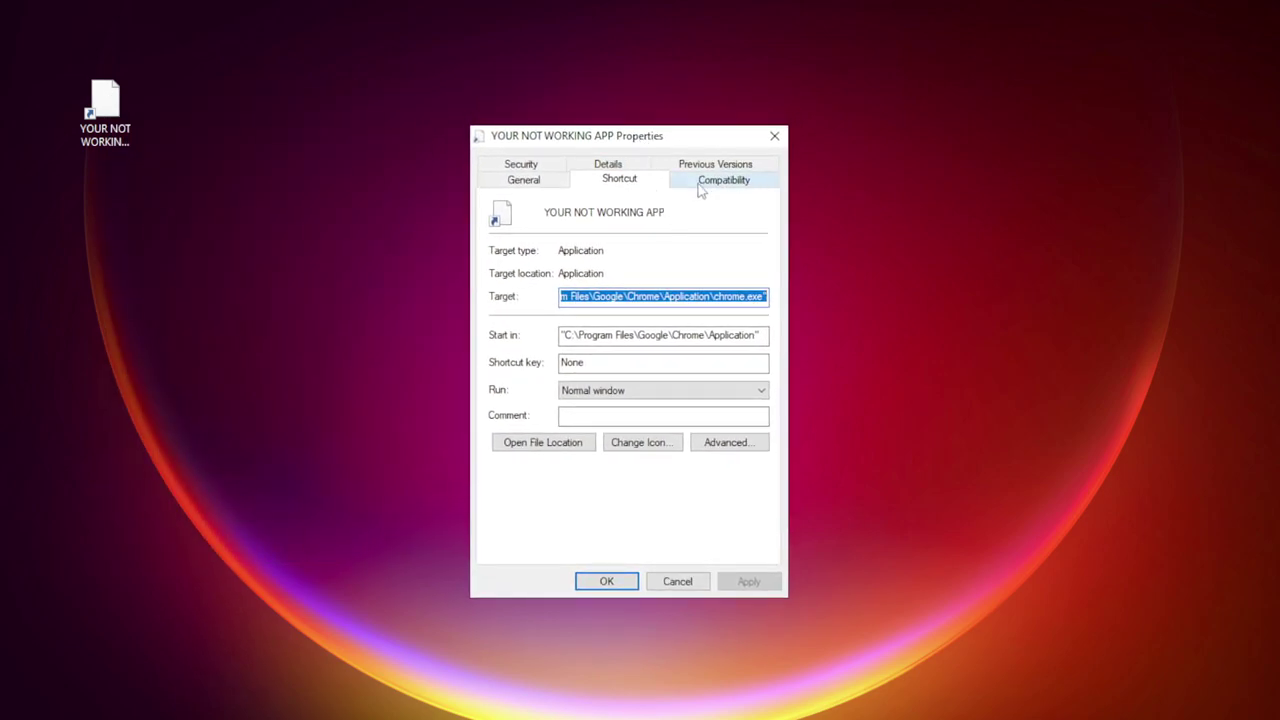
pyautogui.click(748, 186)
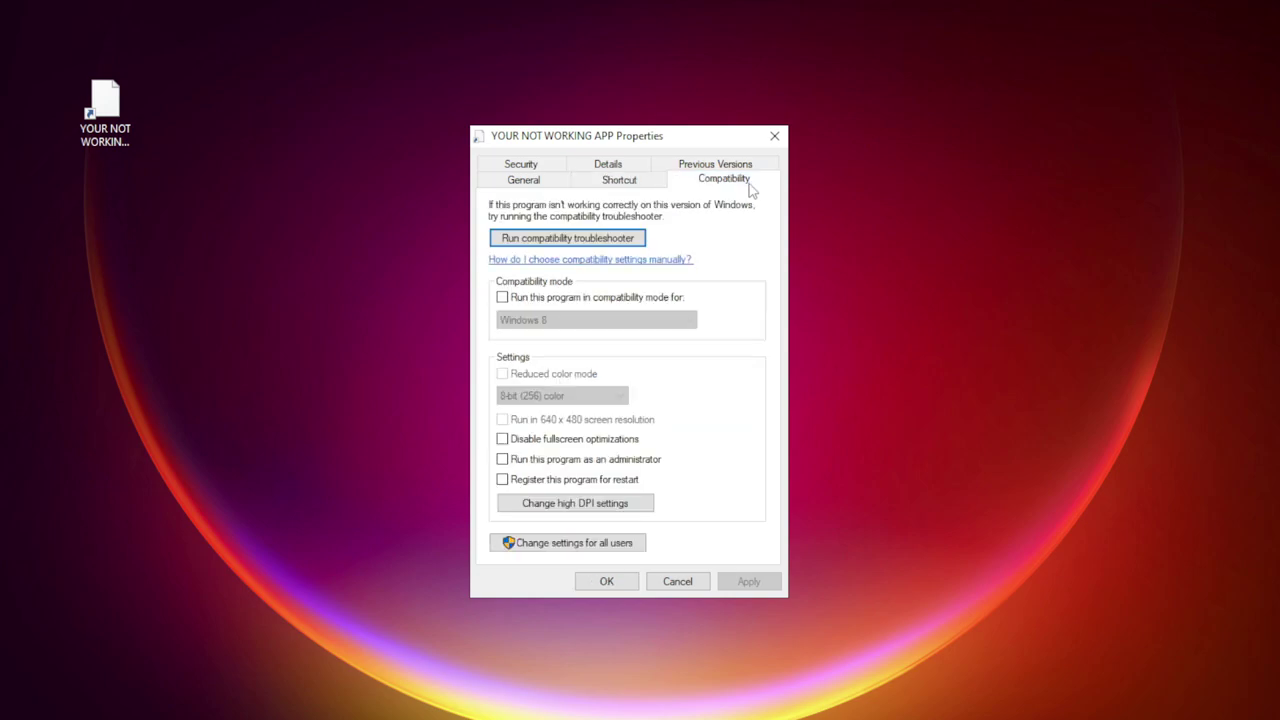
# Apply Windows 8 compatibility mode and Run as administrator, then test-launch the app.
pyautogui.click(519, 300)
pyautogui.click(571, 320)
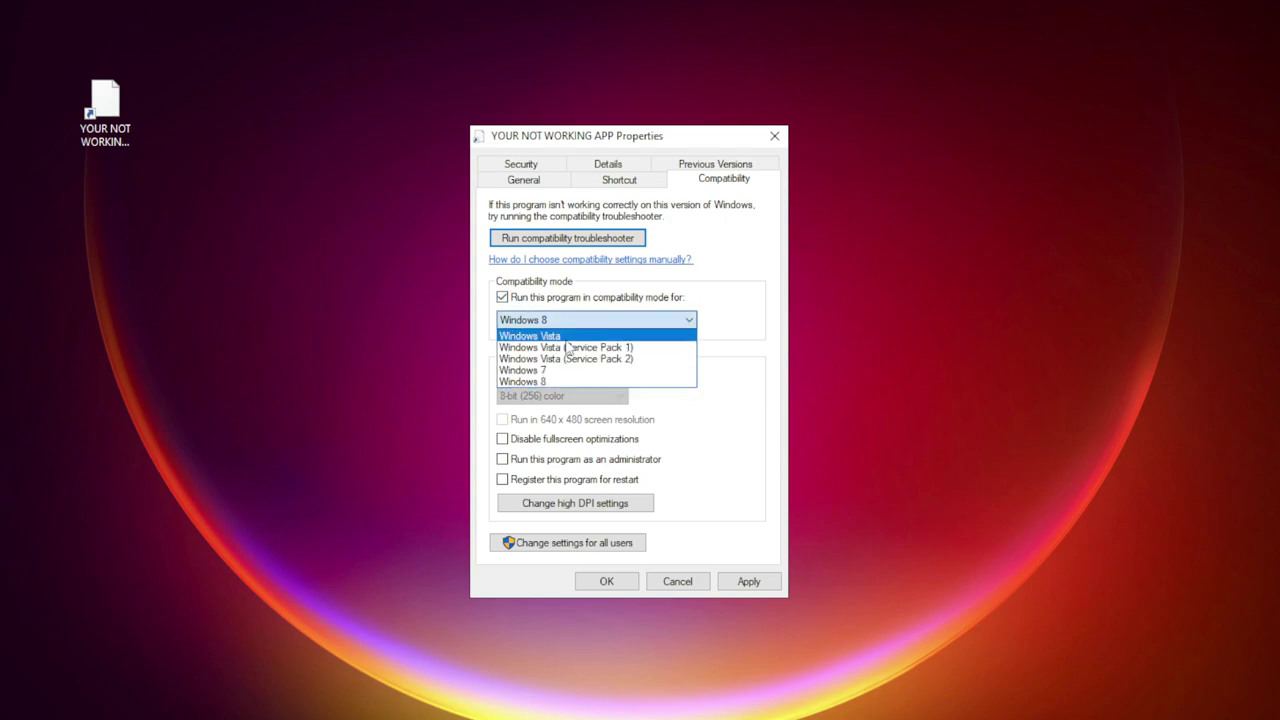
pyautogui.click(560, 382)
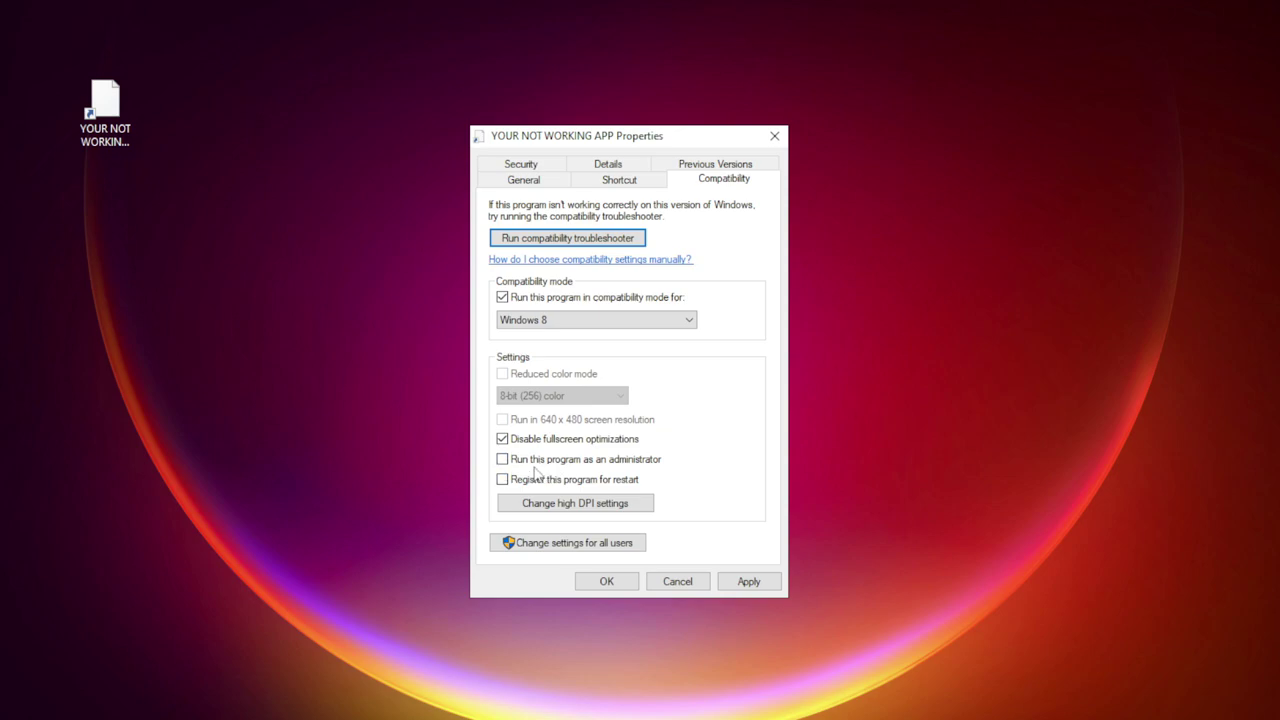
pyautogui.click(541, 462)
pyautogui.click(750, 583)
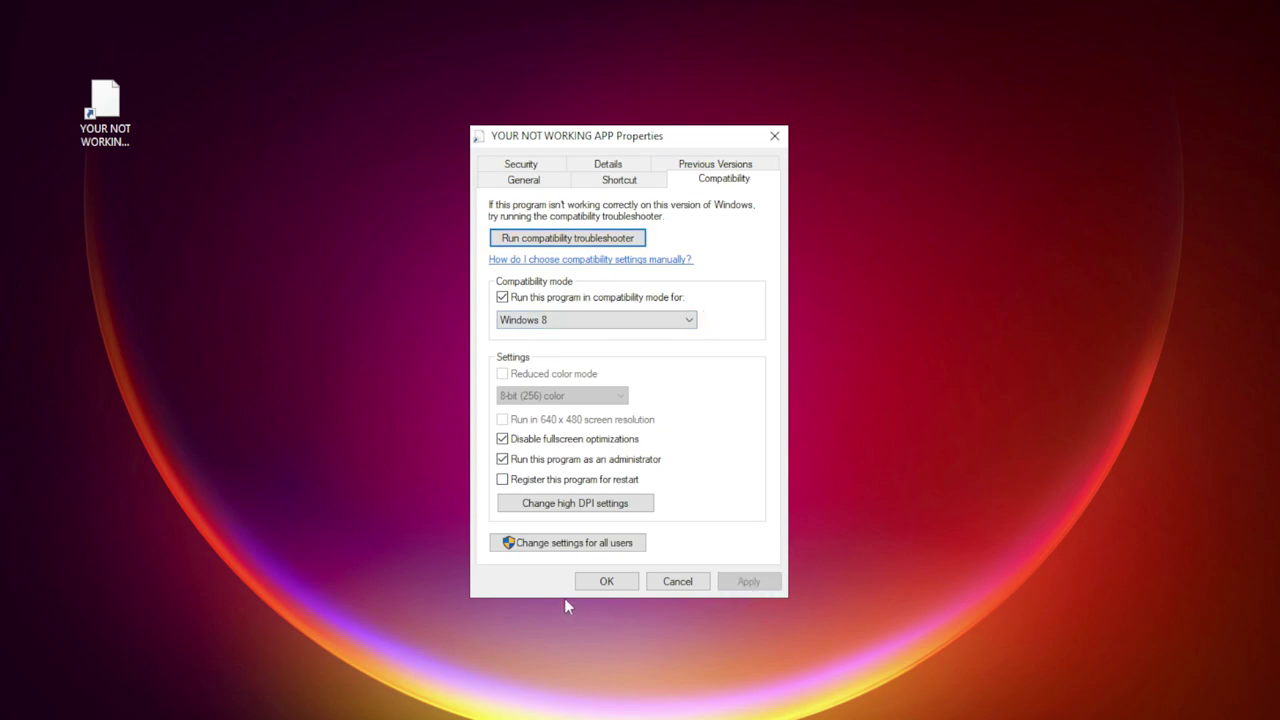
pyautogui.click(605, 582)
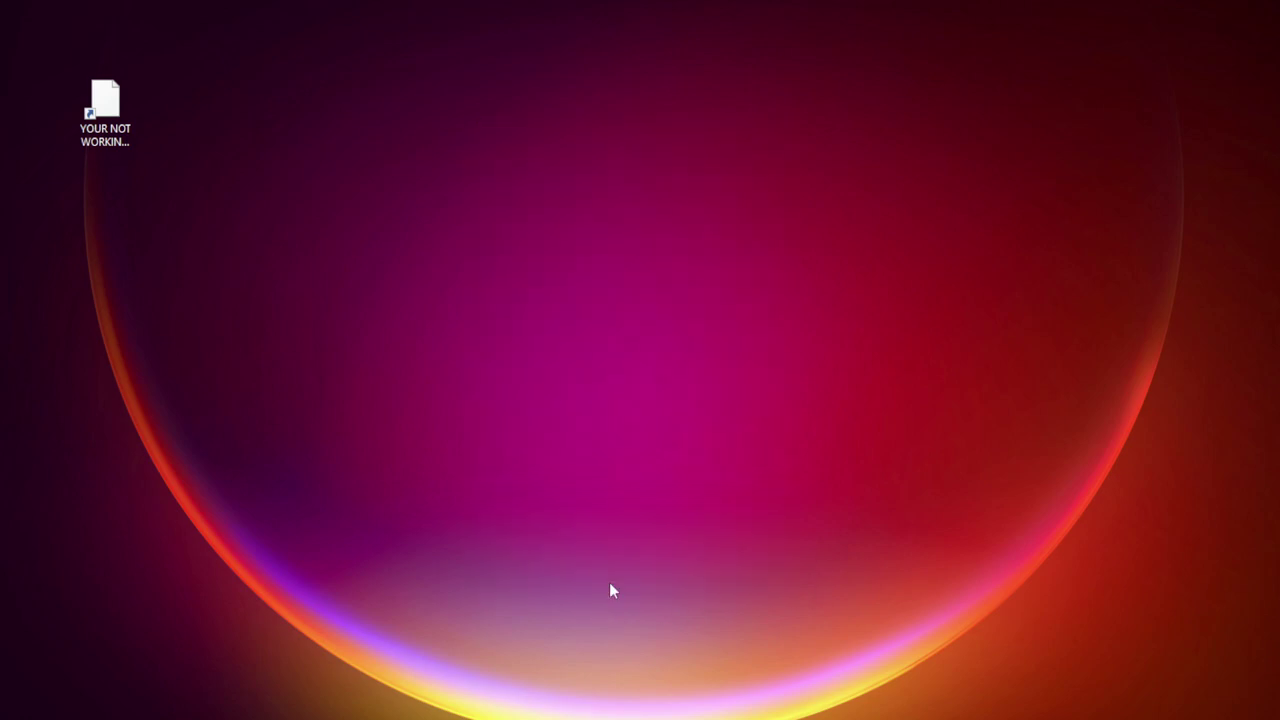
pyautogui.doubleClick(98, 115)
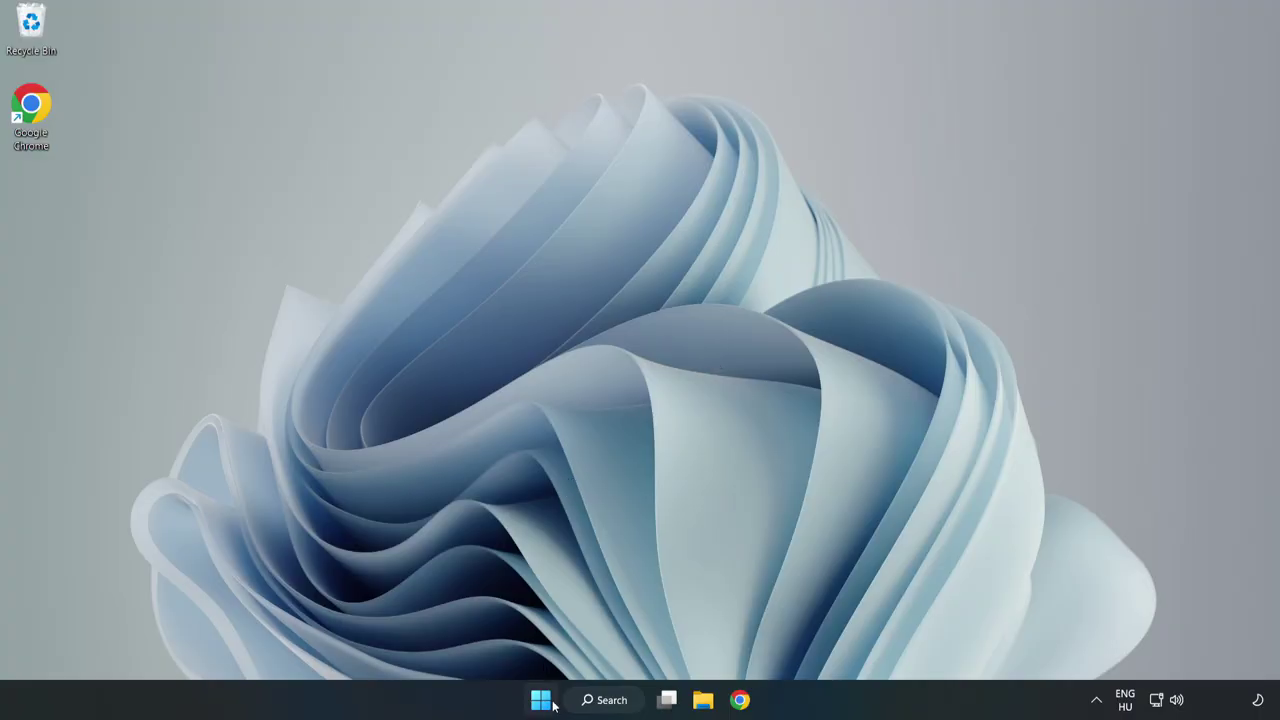
# Open Task Manager from the Start button menu and show the Startup apps list.
pyautogui.rightClick(542, 705)
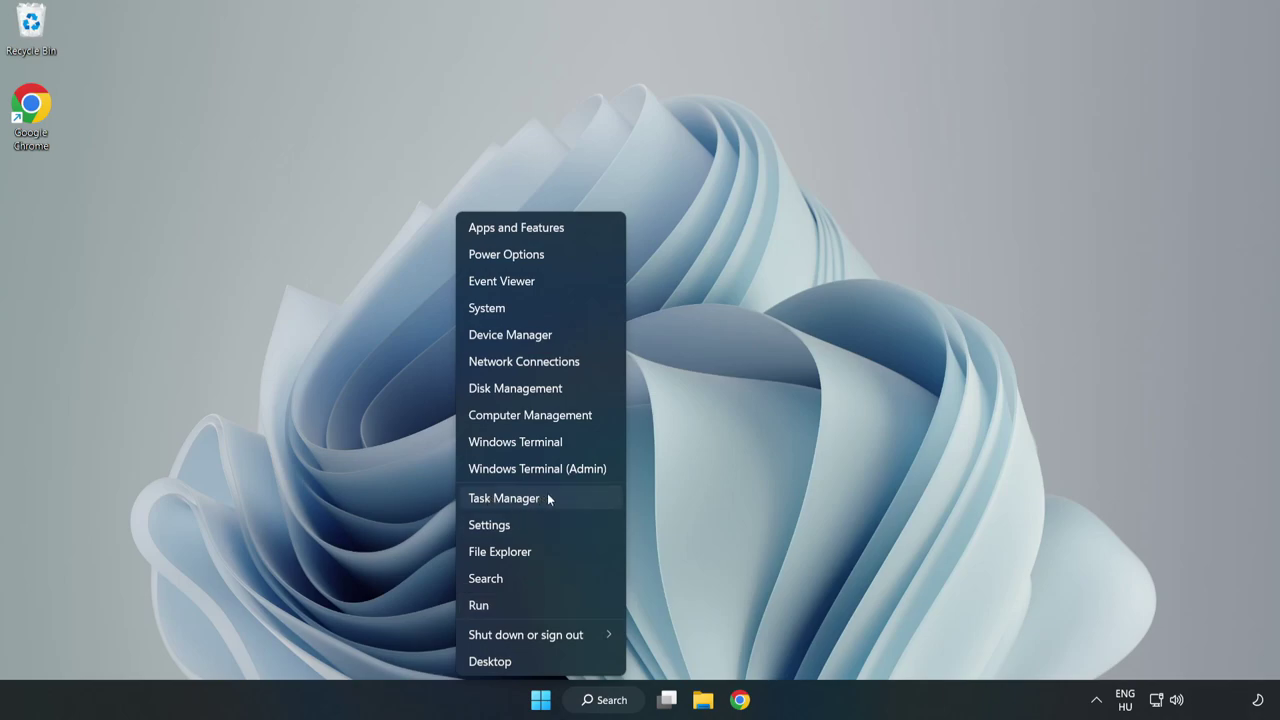
pyautogui.click(538, 497)
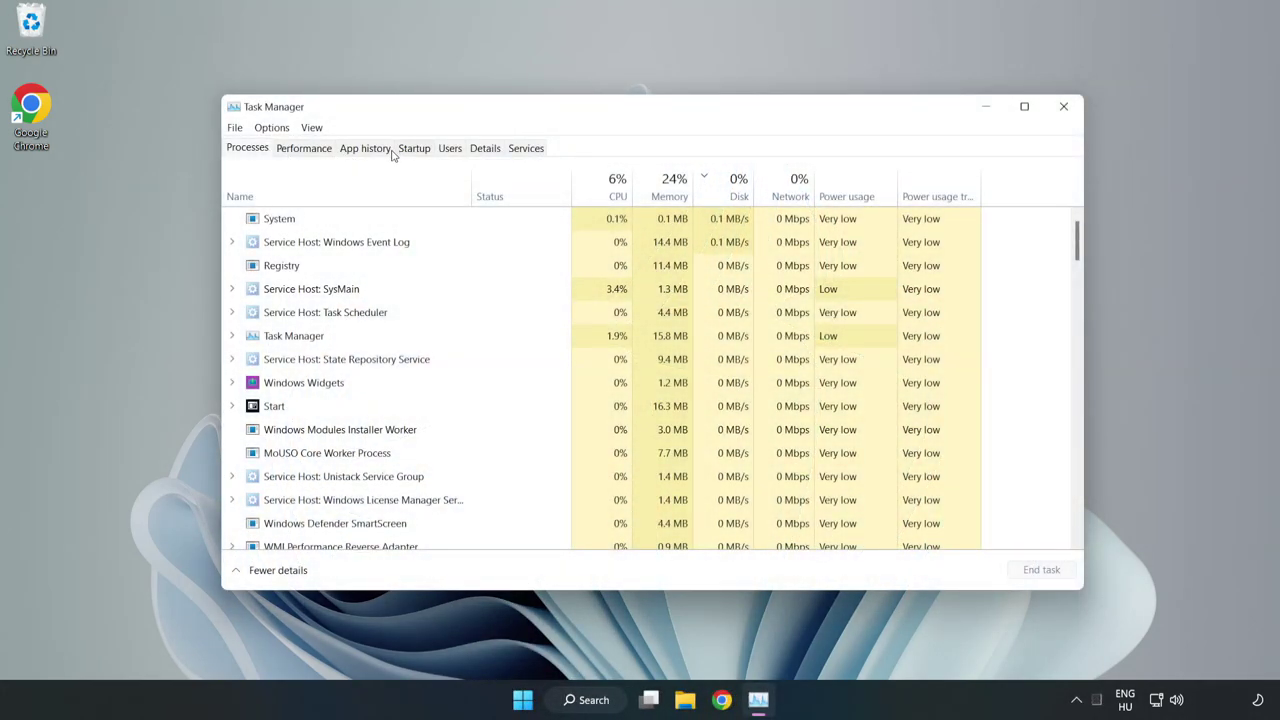
pyautogui.click(415, 150)
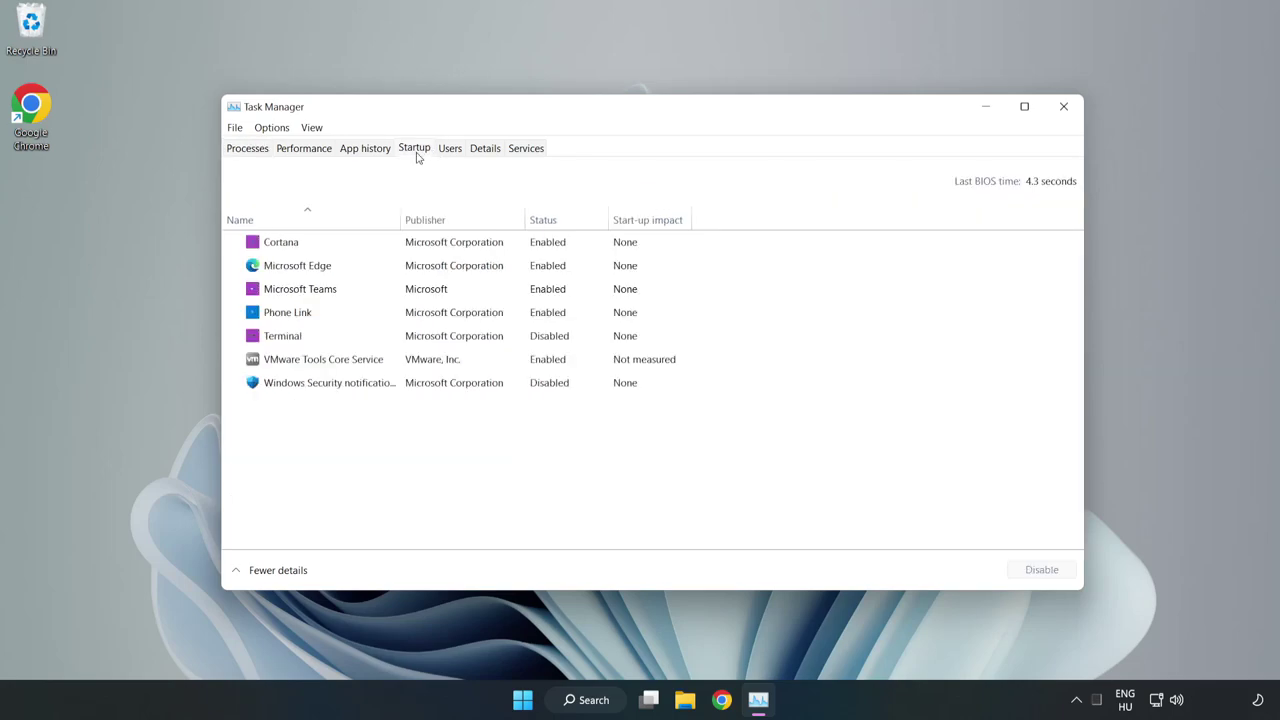
# Disable Cortana, Microsoft Edge, Microsoft Teams and Phone Link at startup, then close Task Manager.
pyautogui.click(443, 249)
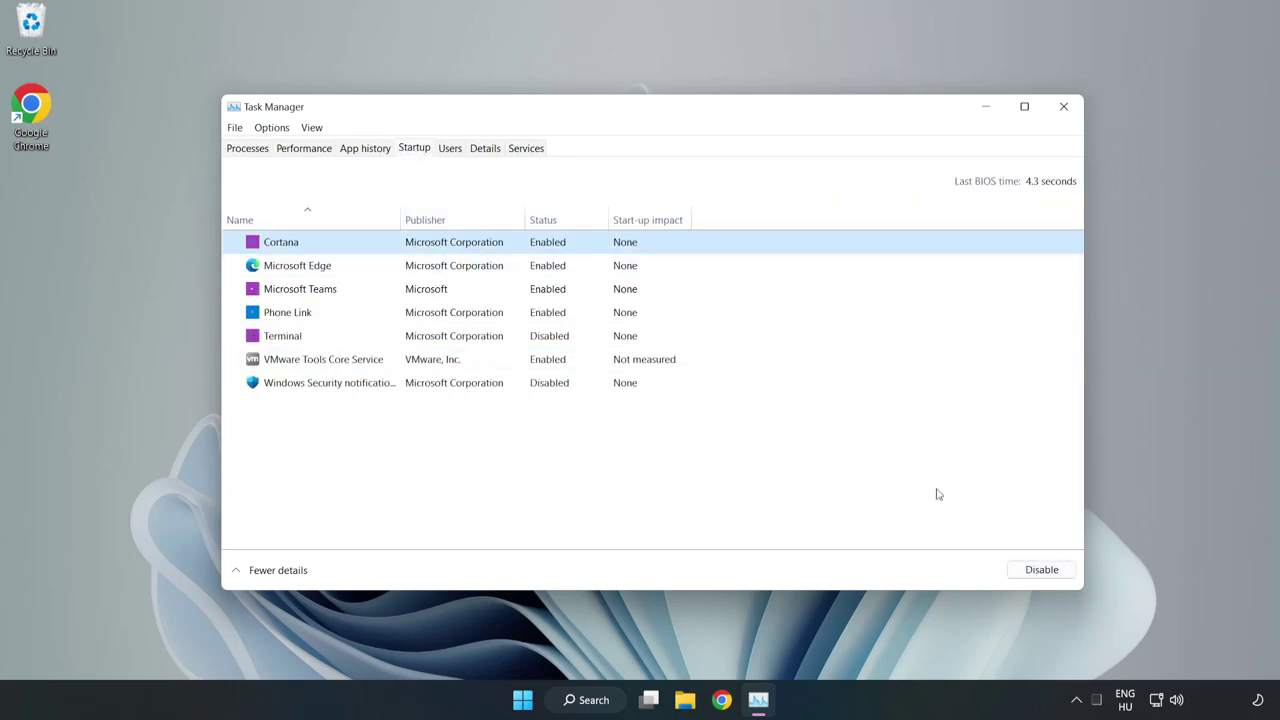
pyautogui.click(1034, 574)
pyautogui.click(555, 265)
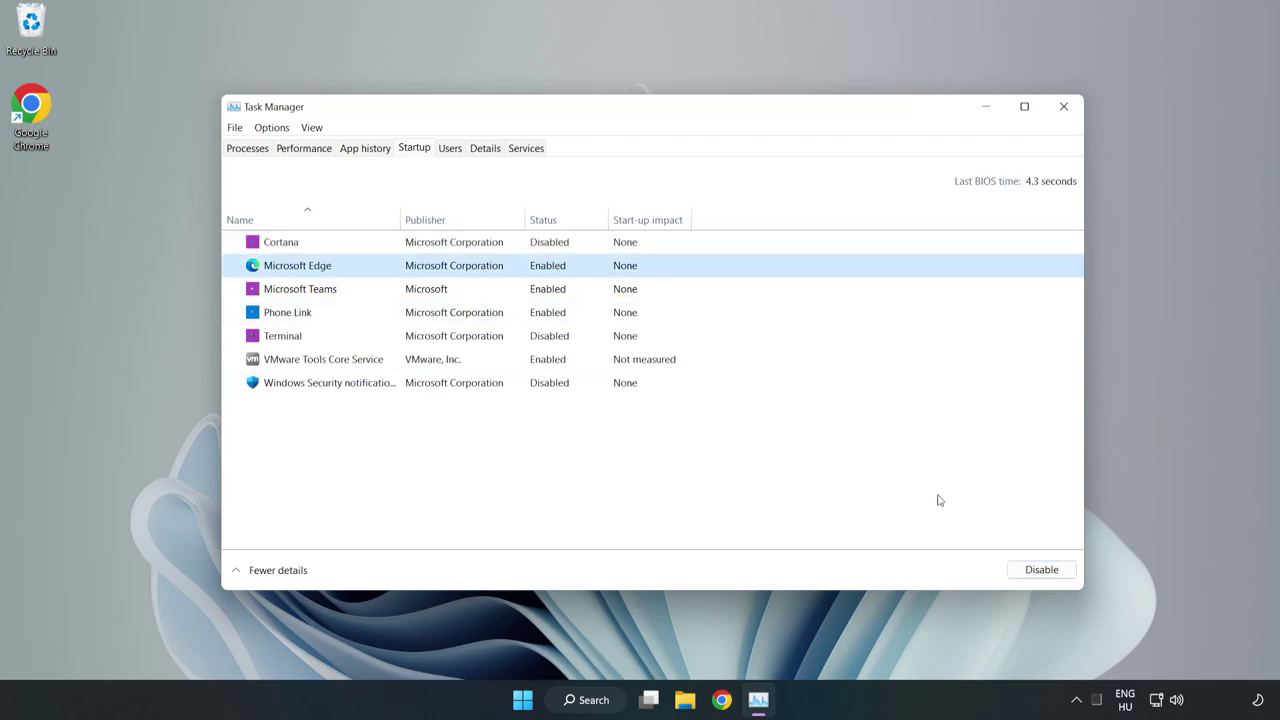
pyautogui.click(1041, 574)
pyautogui.click(437, 289)
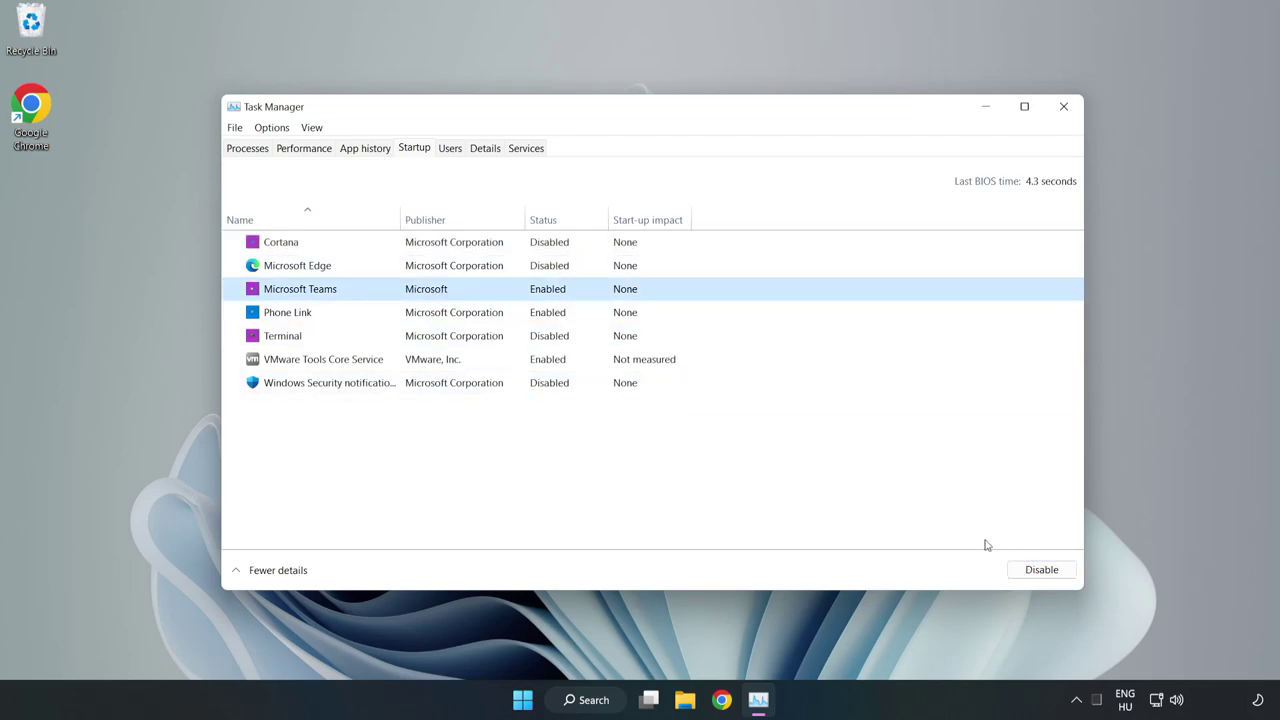
pyautogui.click(1038, 573)
pyautogui.click(428, 314)
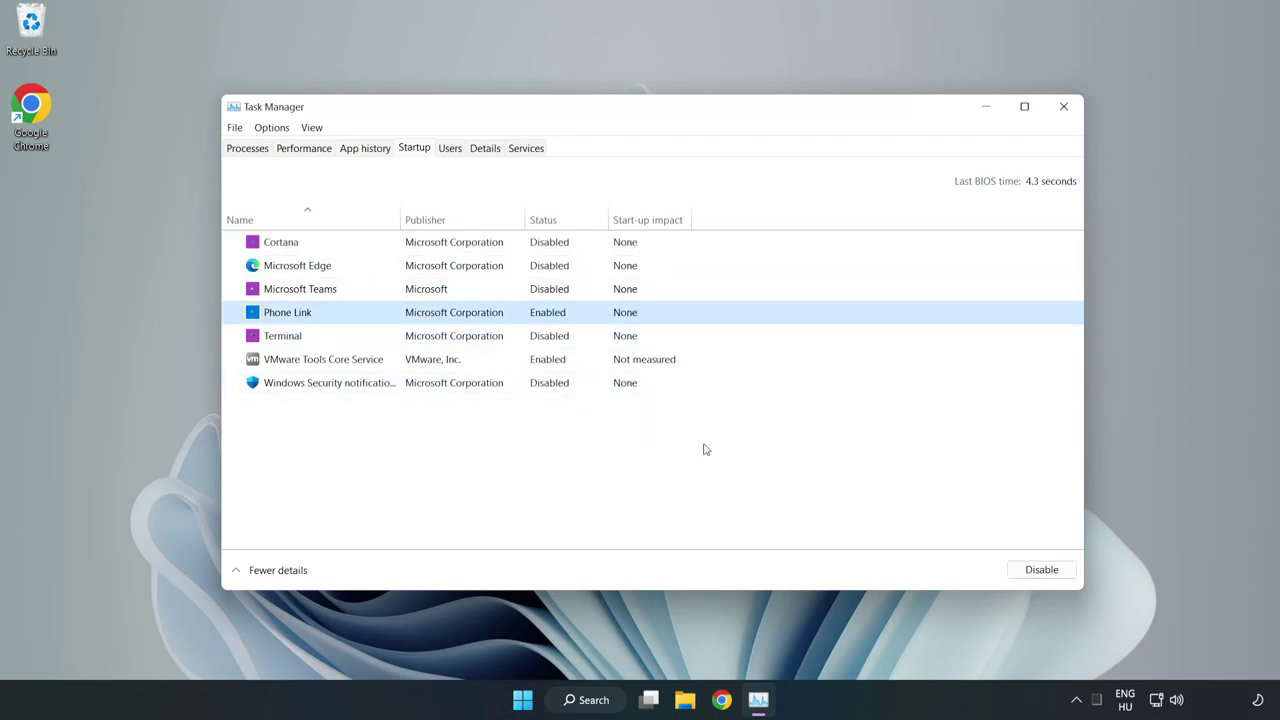
pyautogui.click(1041, 572)
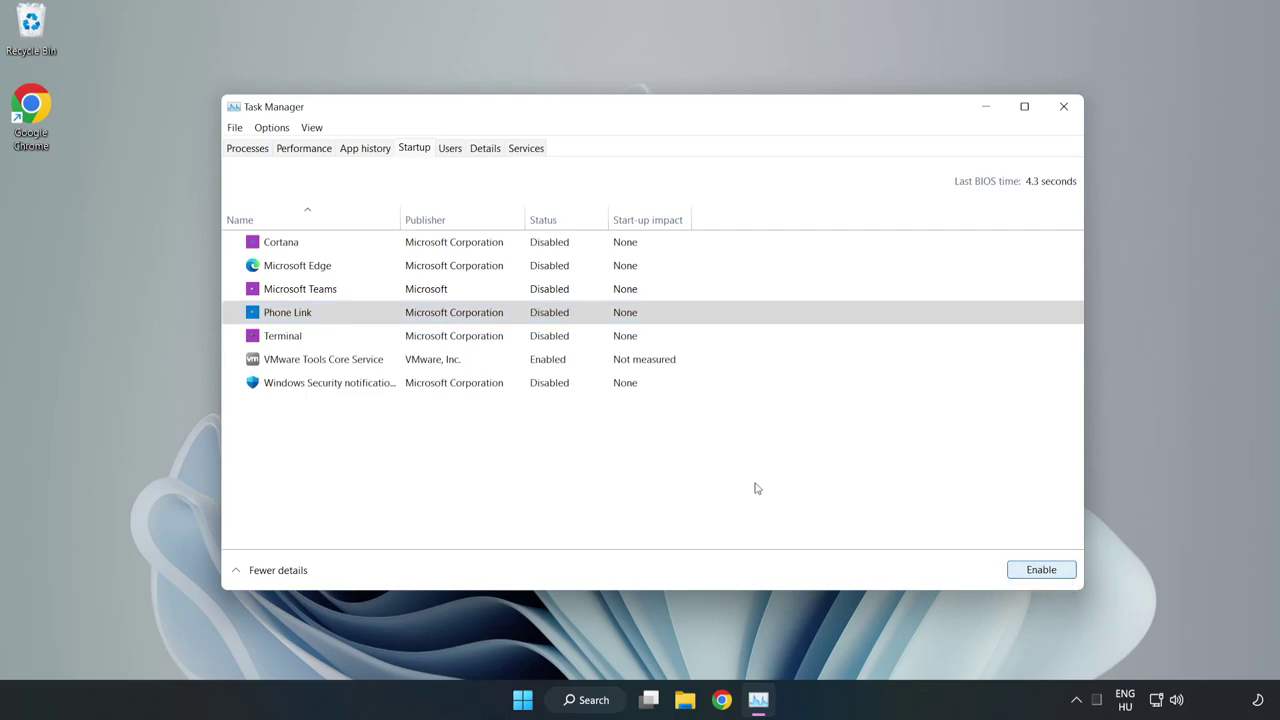
pyautogui.click(1064, 107)
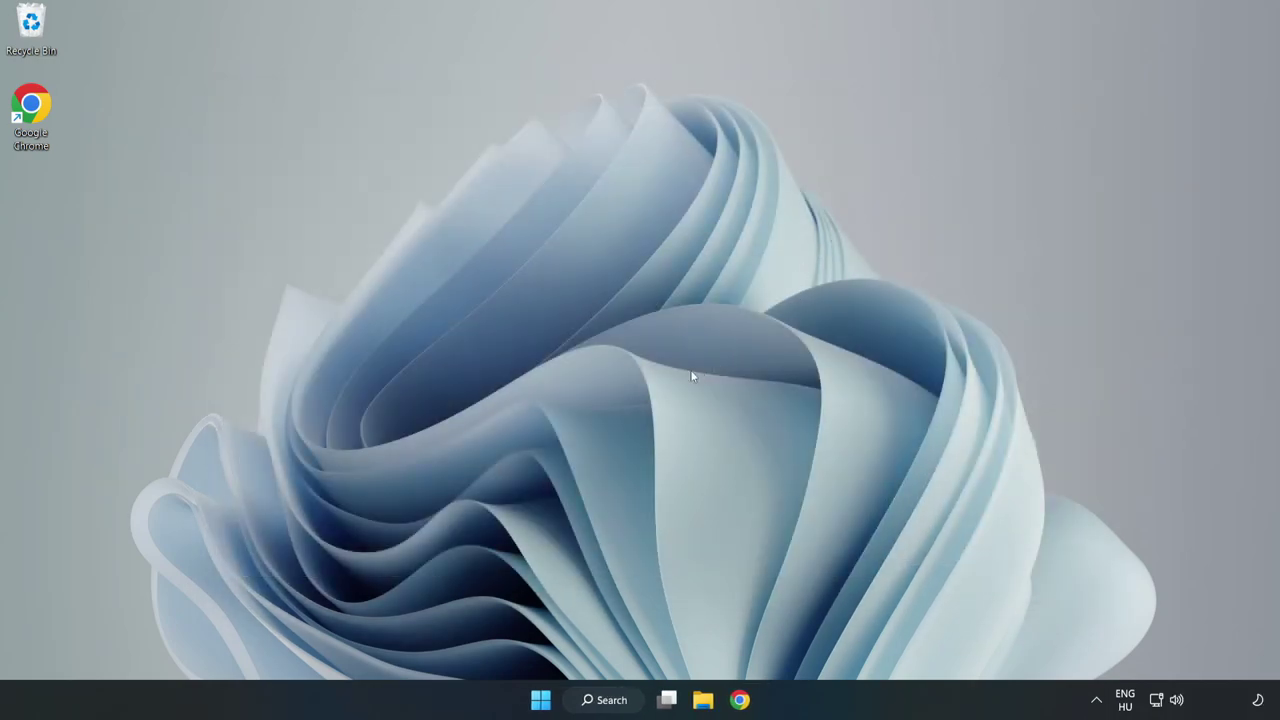
# Download the DirectX End-User Runtime Web Installer in Chrome and open dxwebsetup.exe.
pyautogui.click(739, 701)
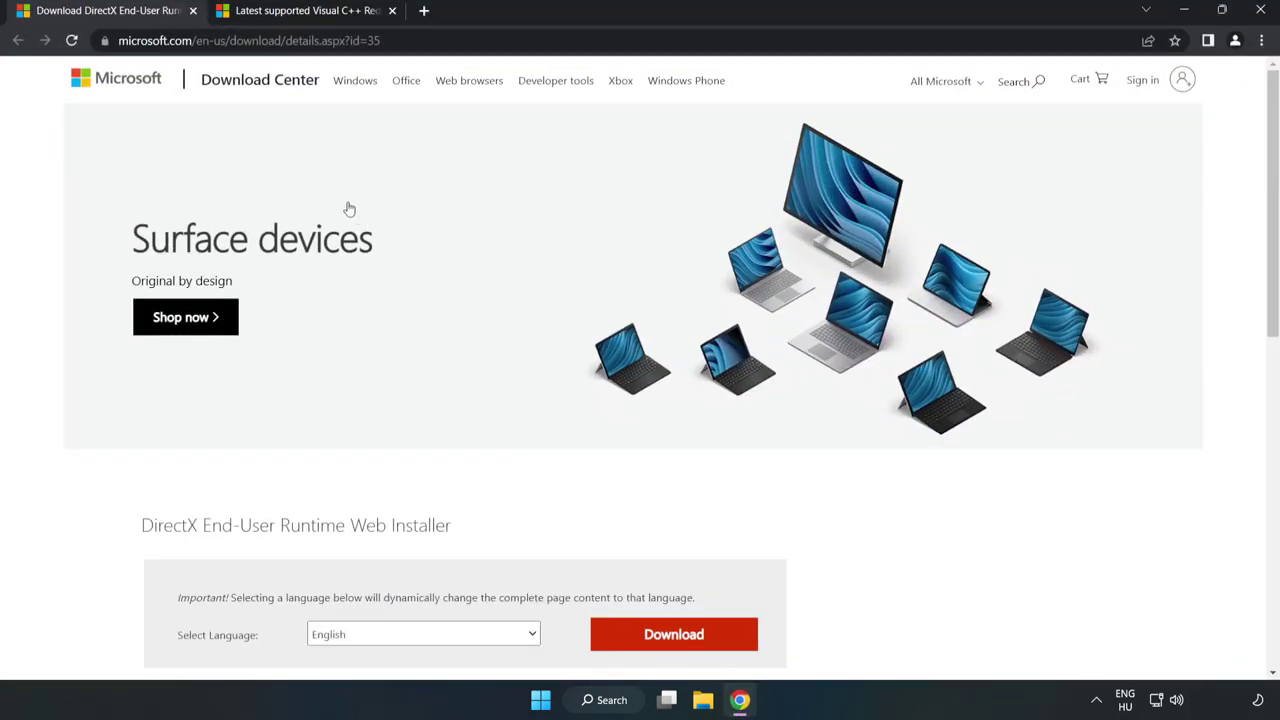
pyautogui.moveTo(398, 41); pyautogui.dragTo(118, 41)
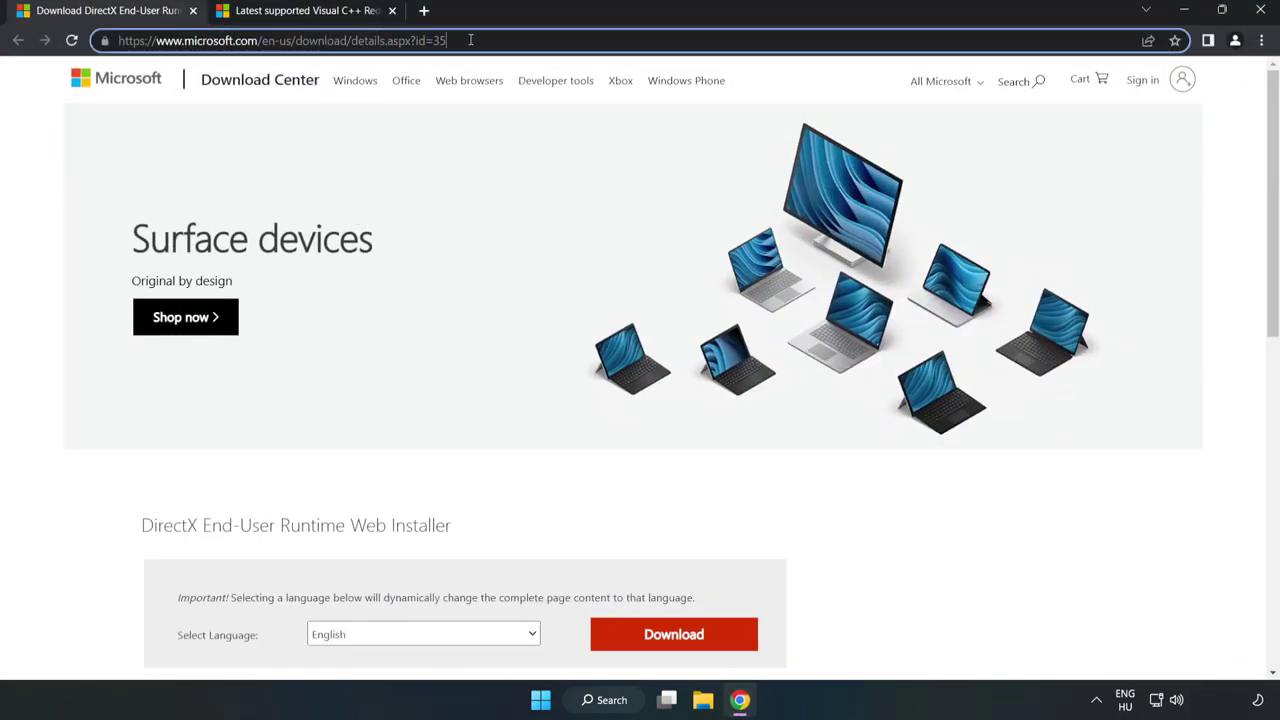
pyautogui.click(52, 152)
pyautogui.scroll(-2, 600, 430)
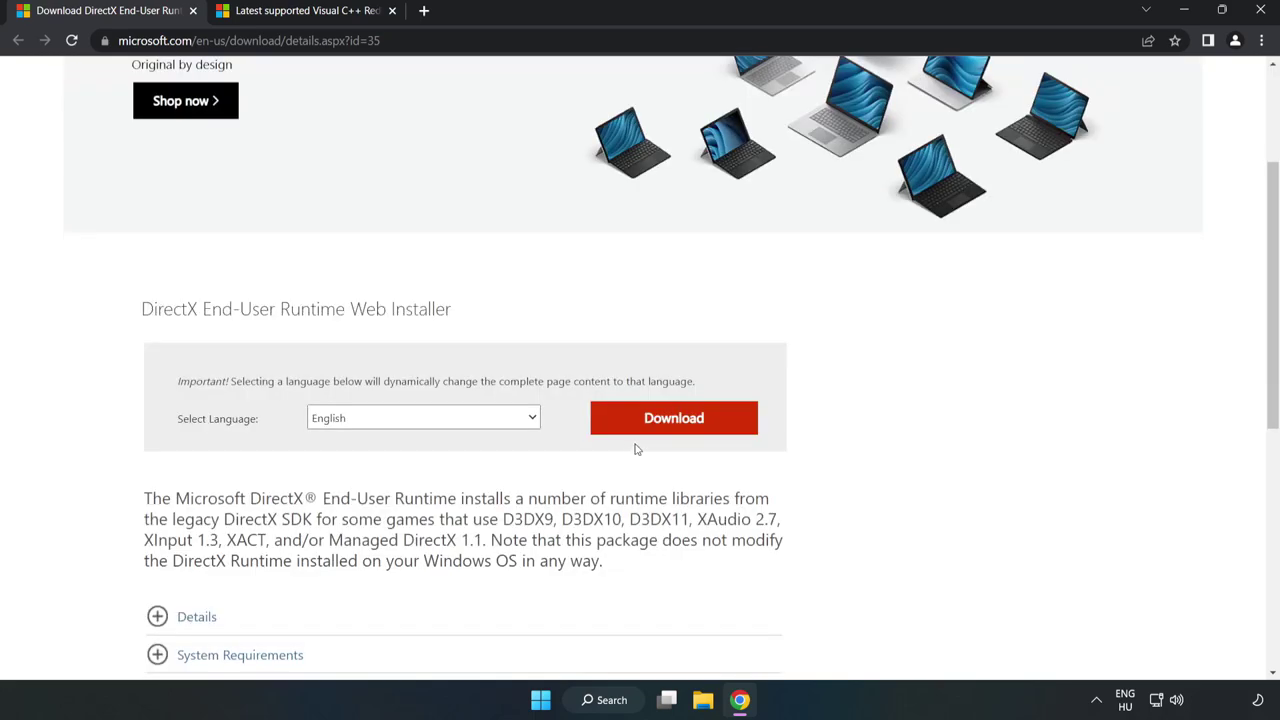
pyautogui.click(678, 420)
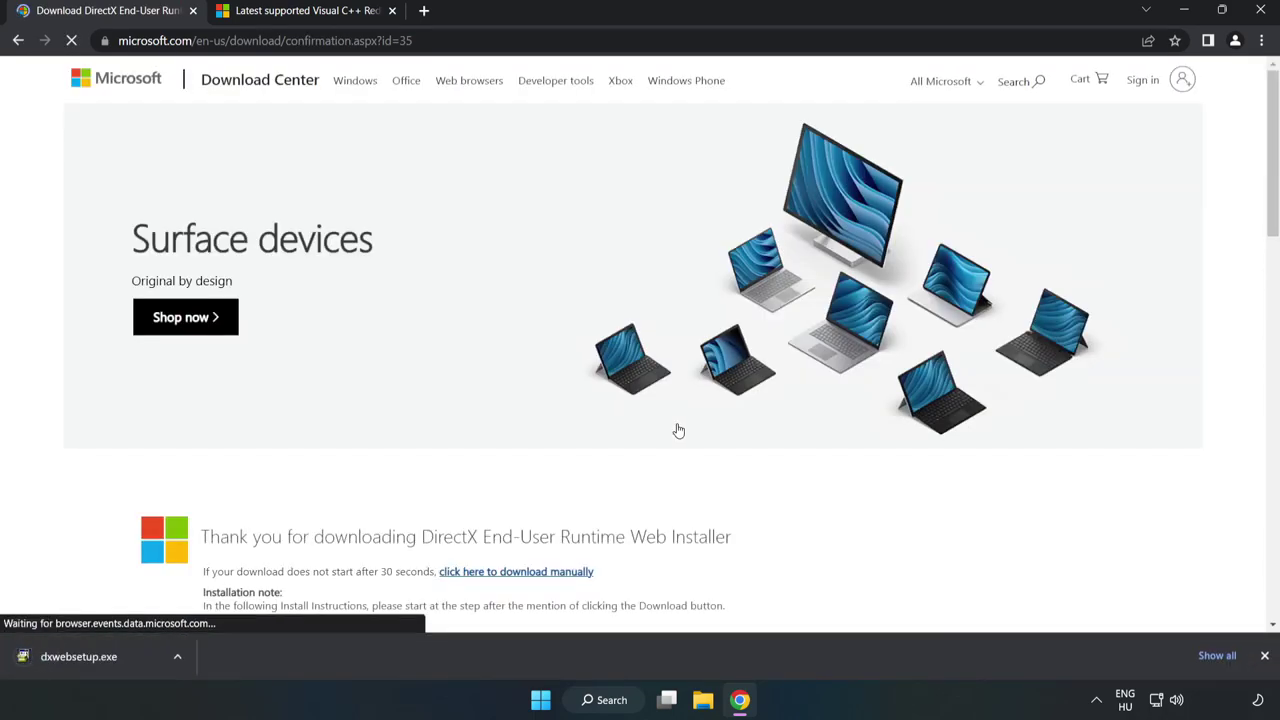
pyautogui.click(94, 657)
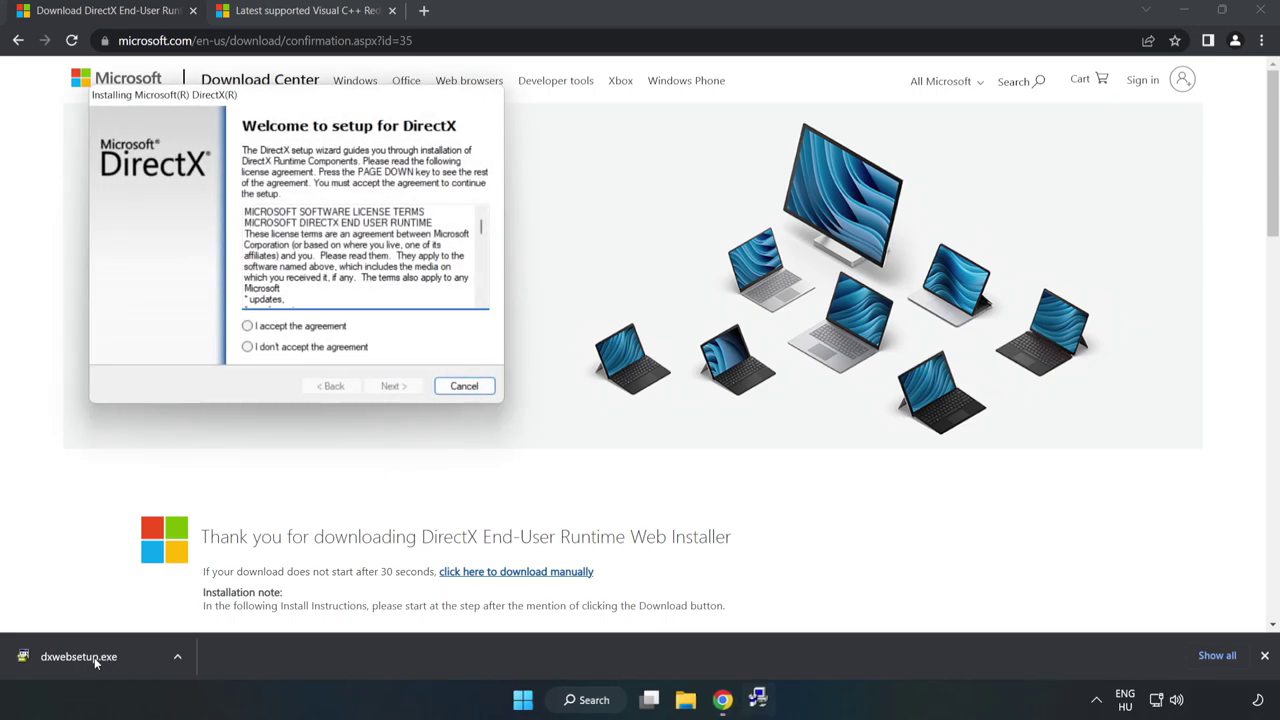
# Accept the DirectX license, decline the Bing Bar, and finish setup.
pyautogui.moveTo(290, 103); pyautogui.dragTo(622, 215)
pyautogui.moveTo(814, 340); pyautogui.dragTo(806, 414)
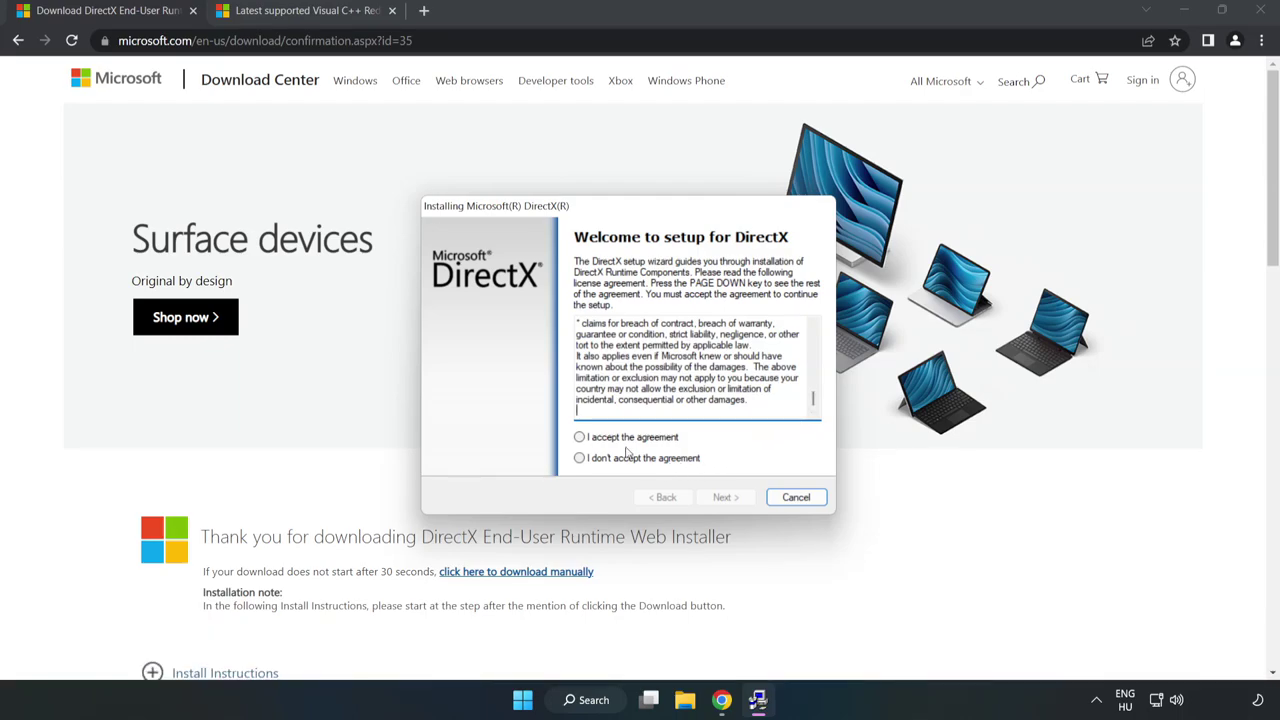
pyautogui.click(591, 442)
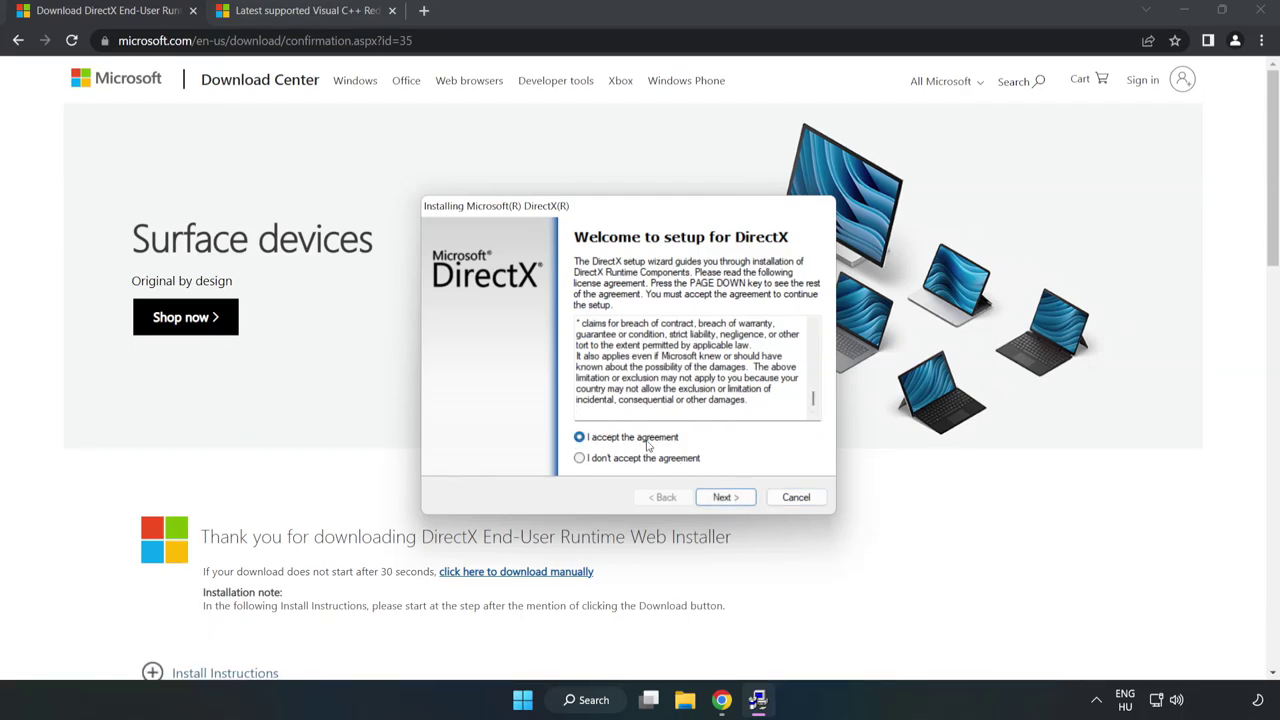
pyautogui.click(726, 497)
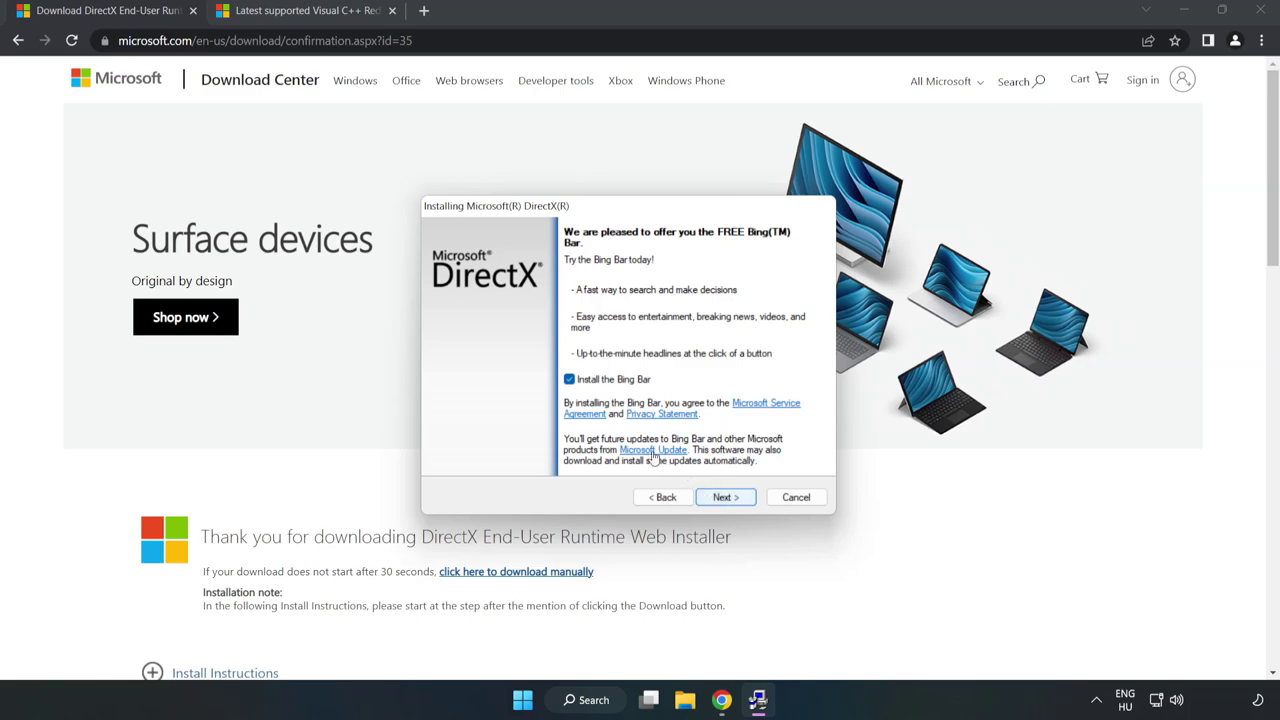
pyautogui.click(726, 497)
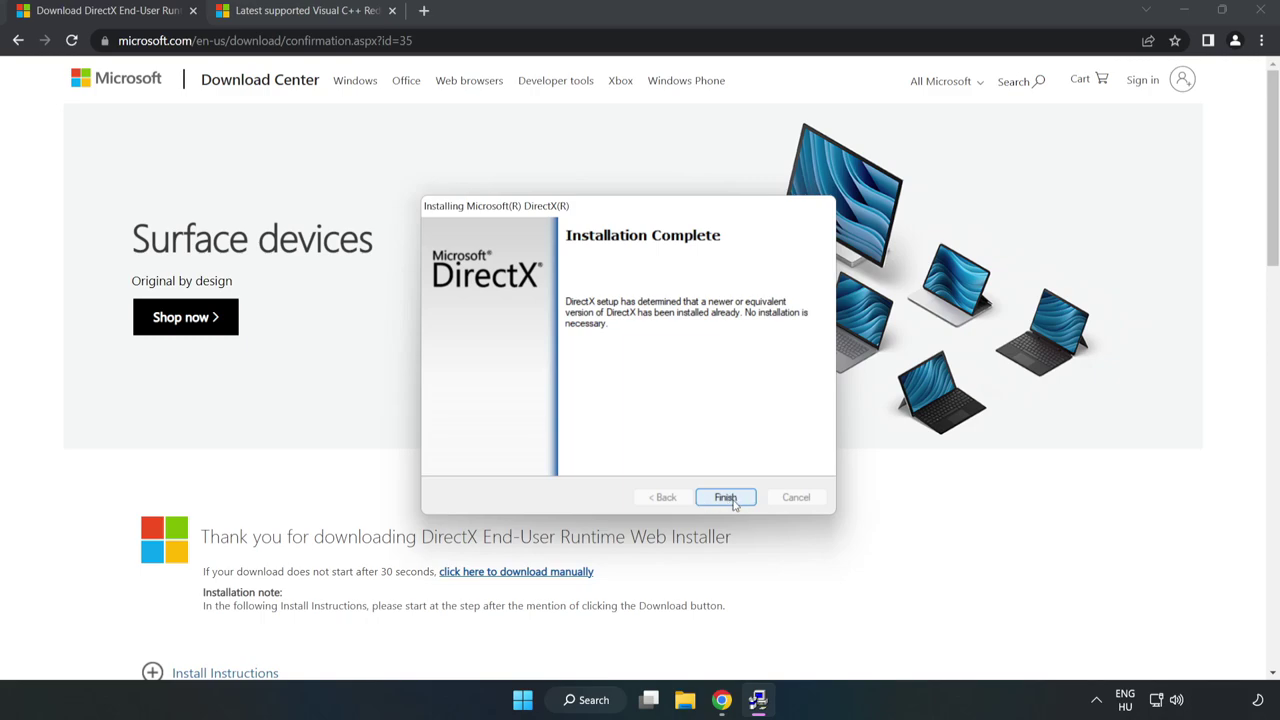
pyautogui.click(726, 497)
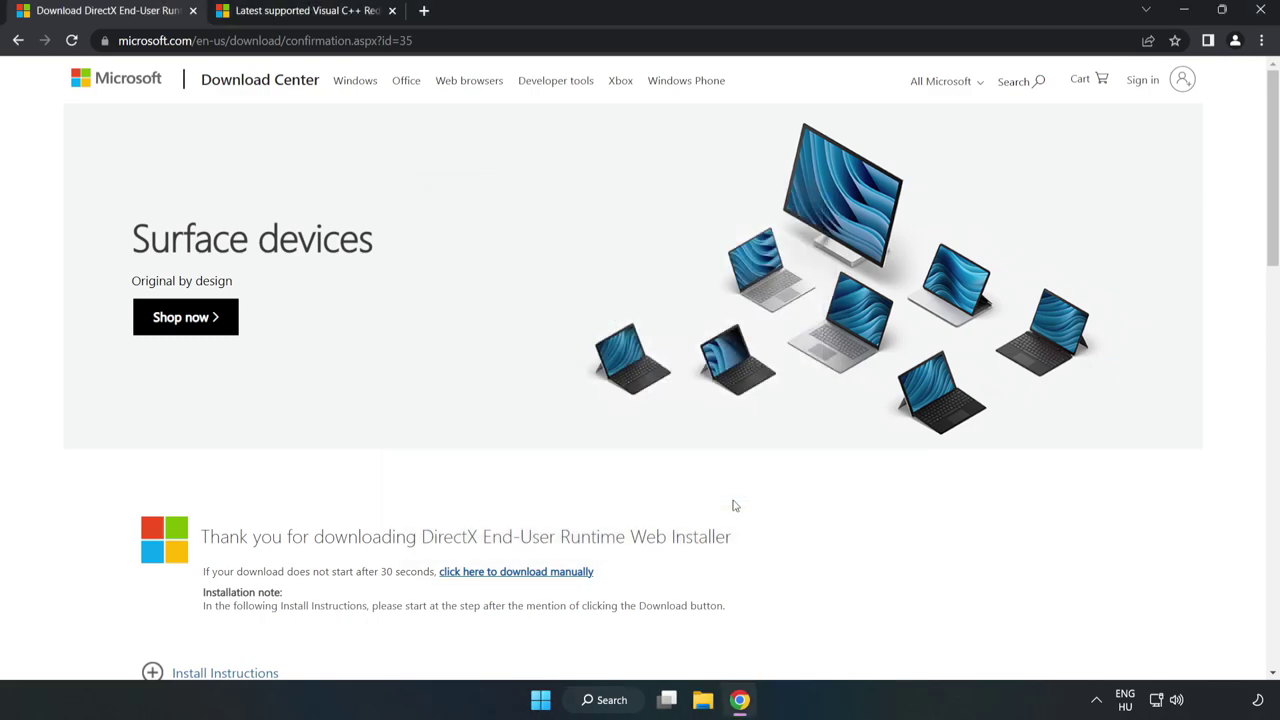
# Close the DirectX tab and locate the Visual Studio 2015–2022 redistributable table.
pyautogui.click(193, 11)
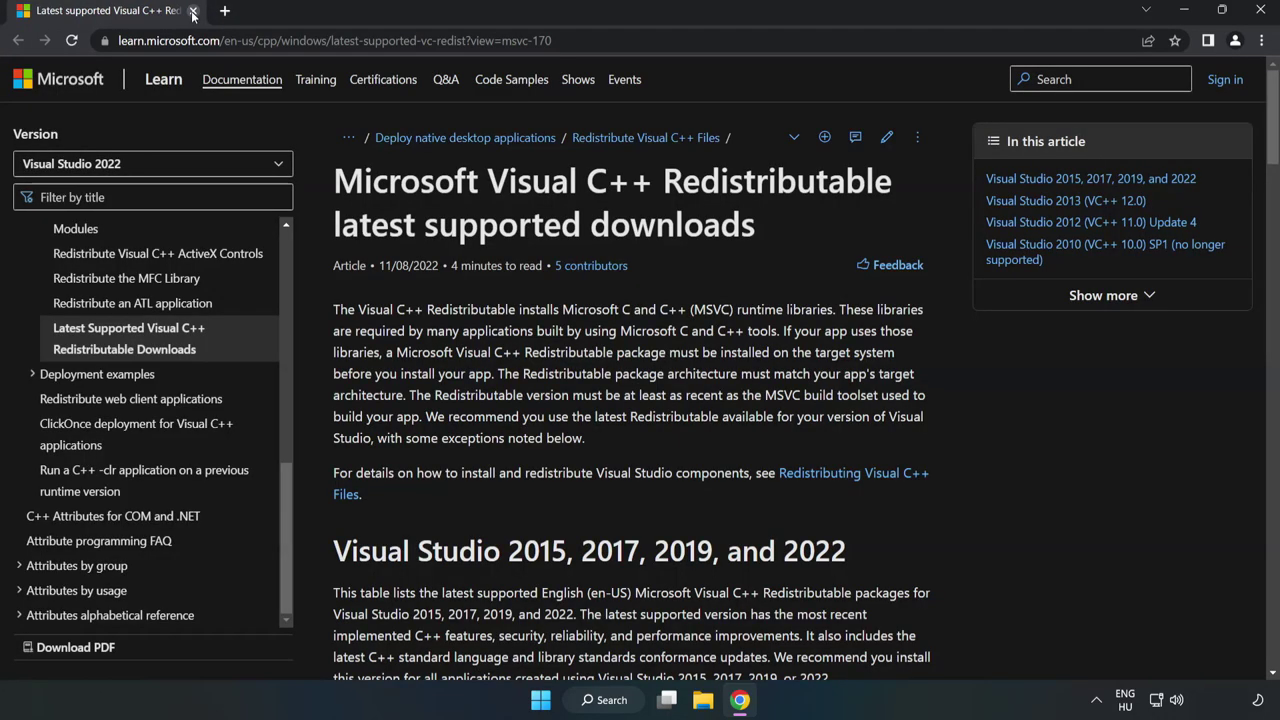
pyautogui.click(620, 40)
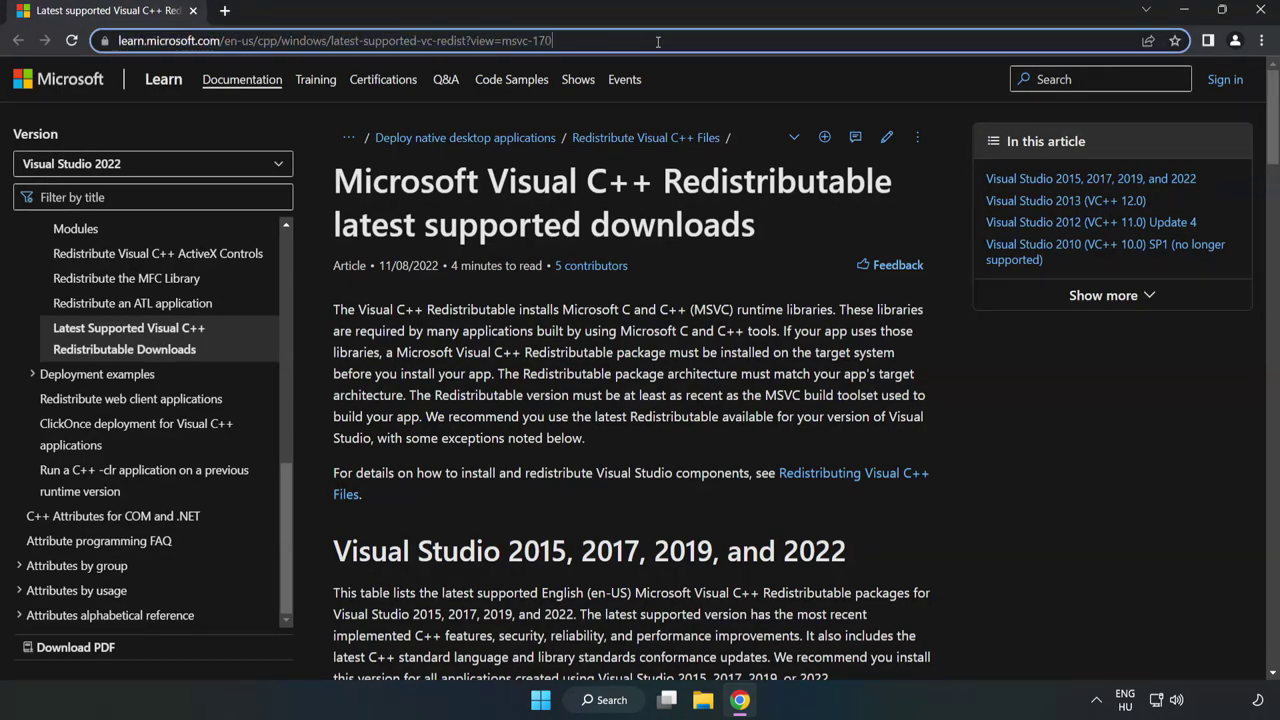
pyautogui.click(512, 237)
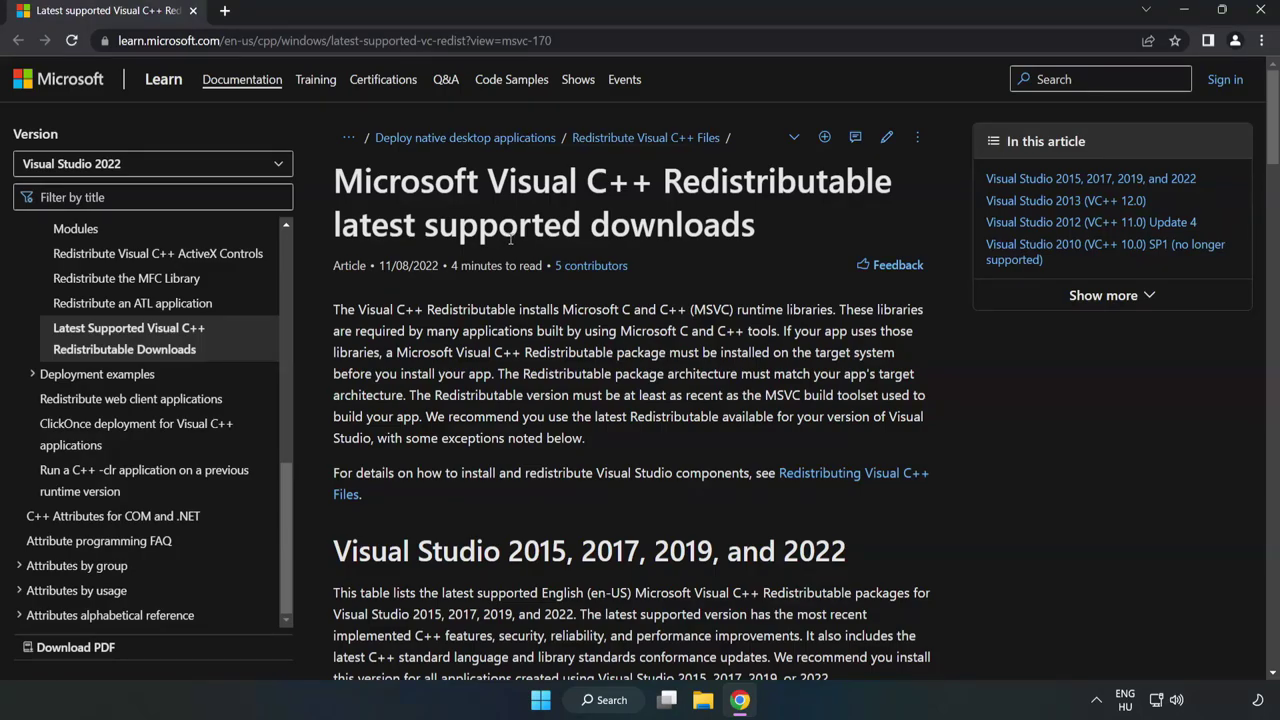
pyautogui.scroll(-5, 512, 238)
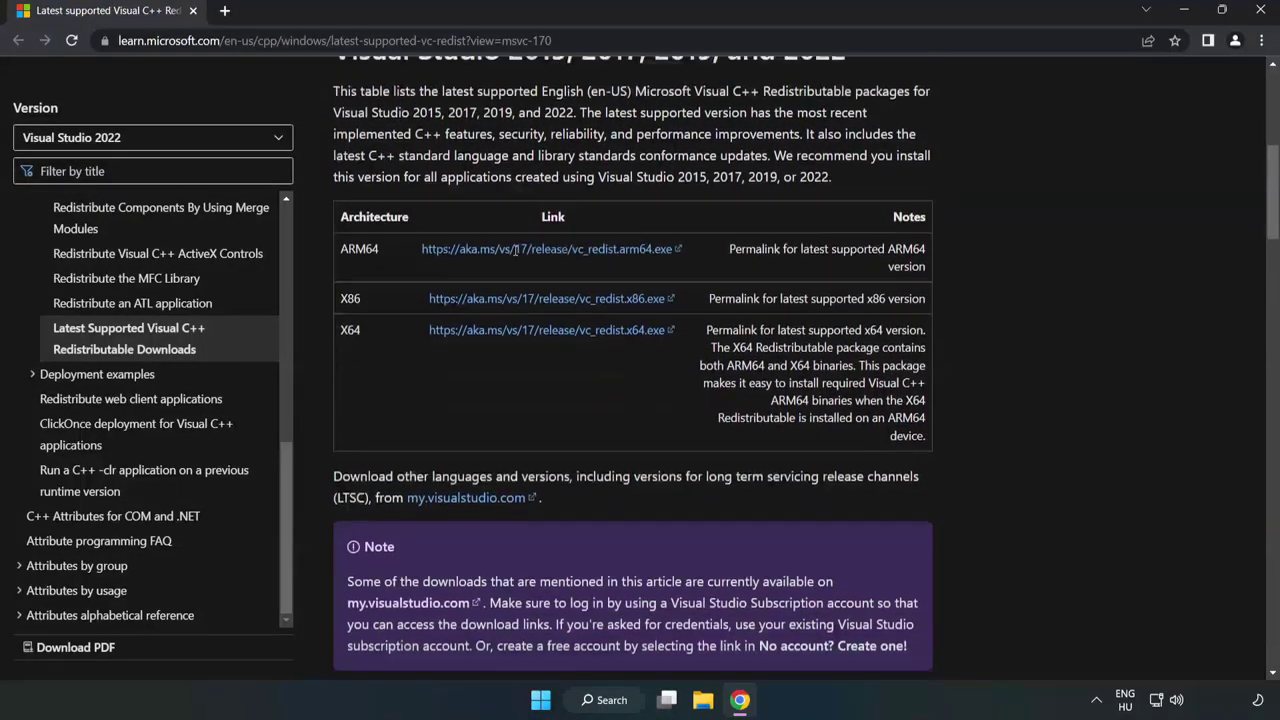
pyautogui.scroll(1, 495, 255)
pyautogui.moveTo(336, 133); pyautogui.dragTo(833, 145)
# Download the ARM64, X86 and X64 redistributables and open VC_redist.arm64.exe.
pyautogui.click(574, 293)
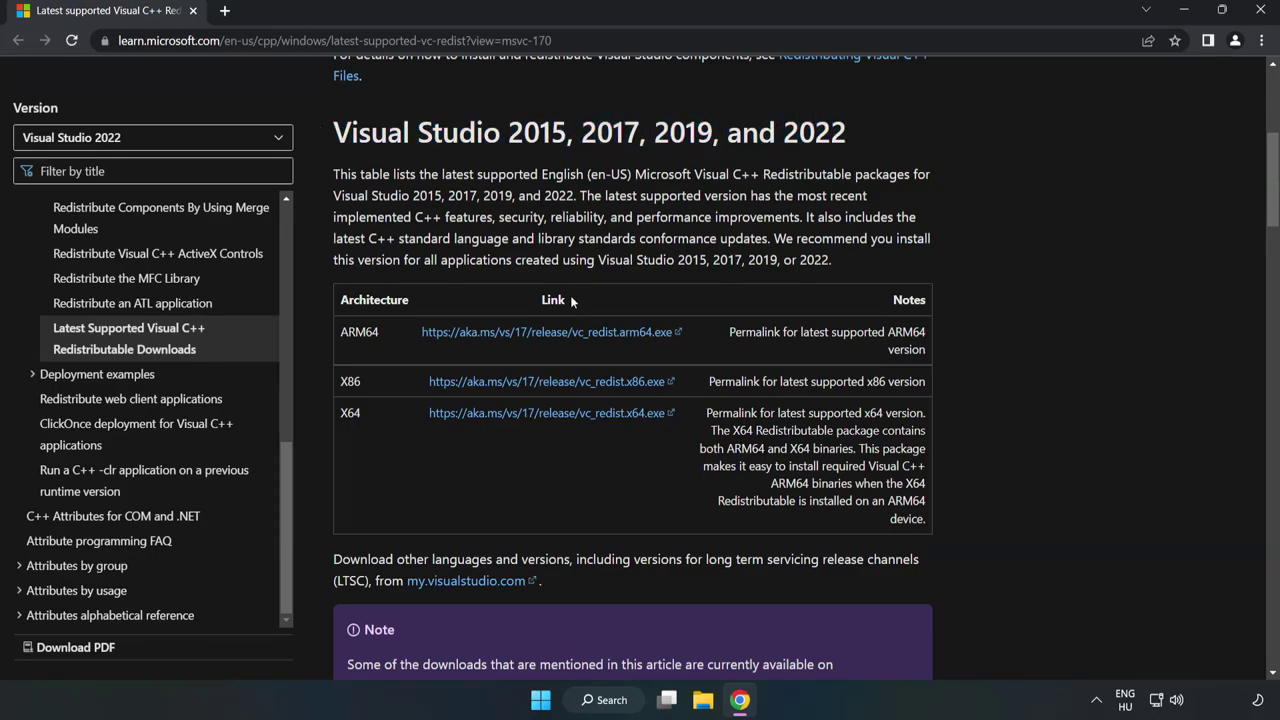
pyautogui.click(516, 334)
pyautogui.click(518, 383)
pyautogui.click(537, 416)
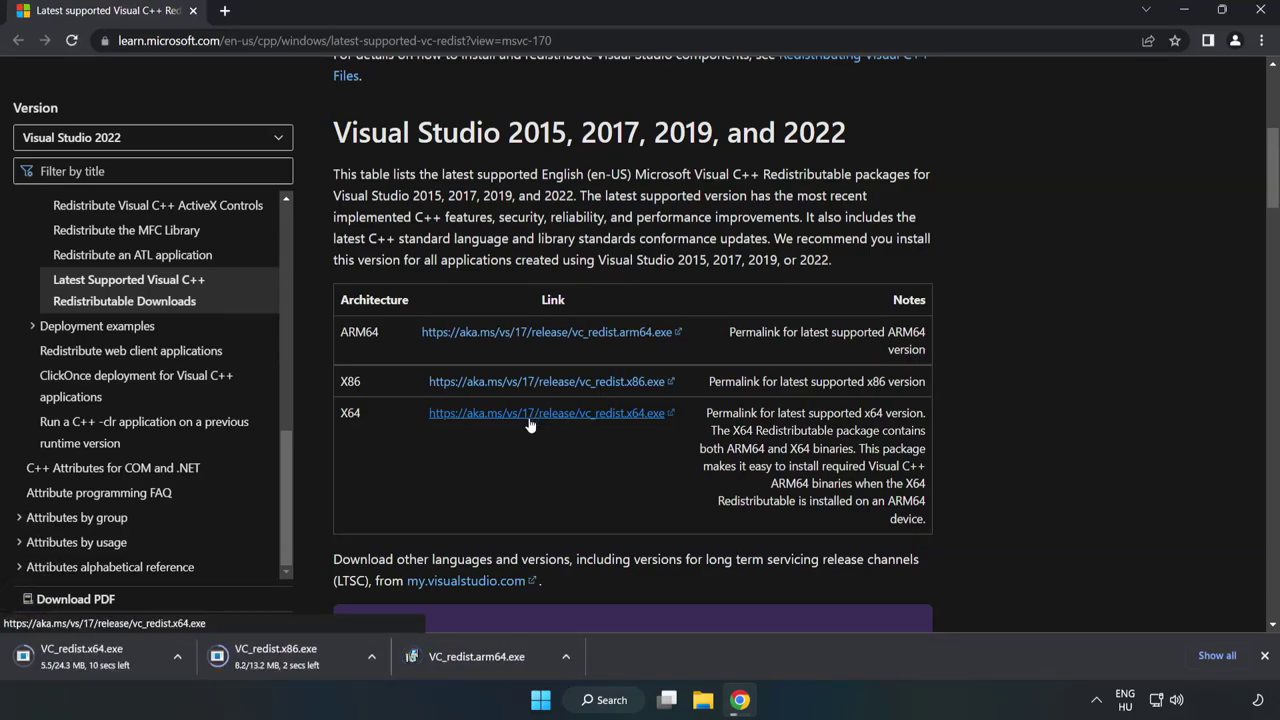
pyautogui.click(488, 657)
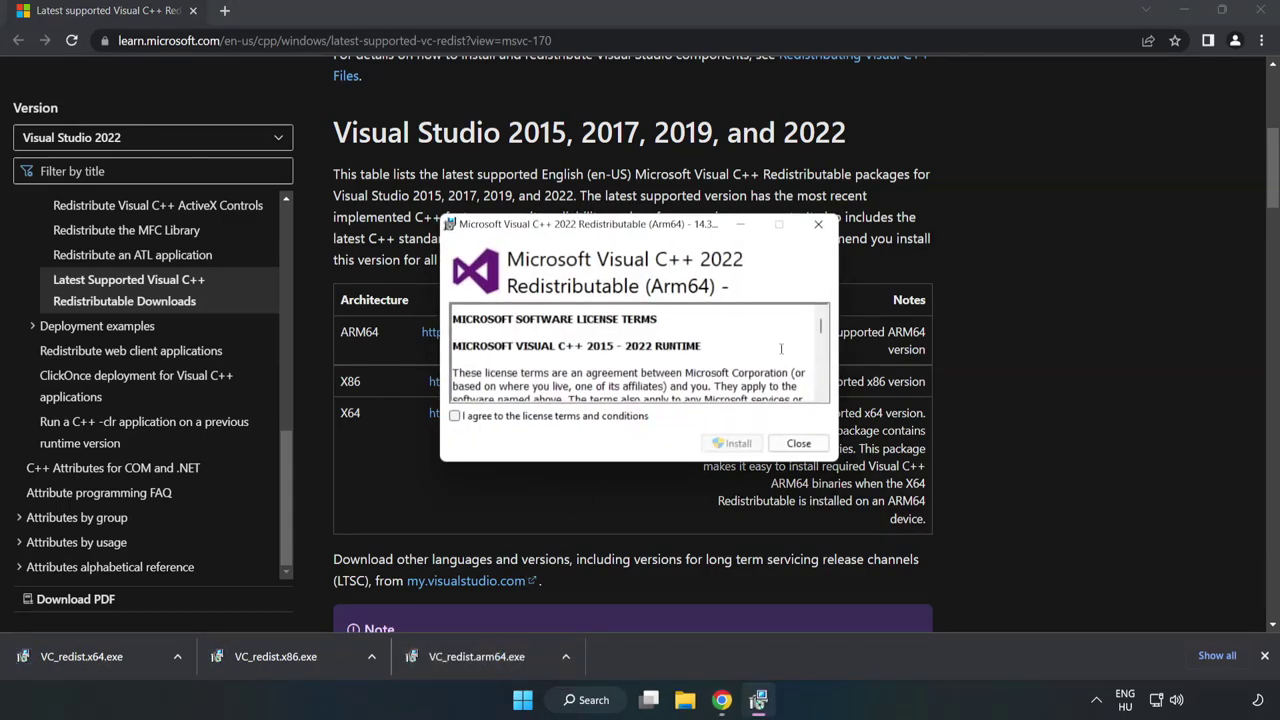
# Accept the ARM64 license and attempt installation, closing it after it fails as unsupported.
pyautogui.moveTo(822, 327); pyautogui.dragTo(824, 388)
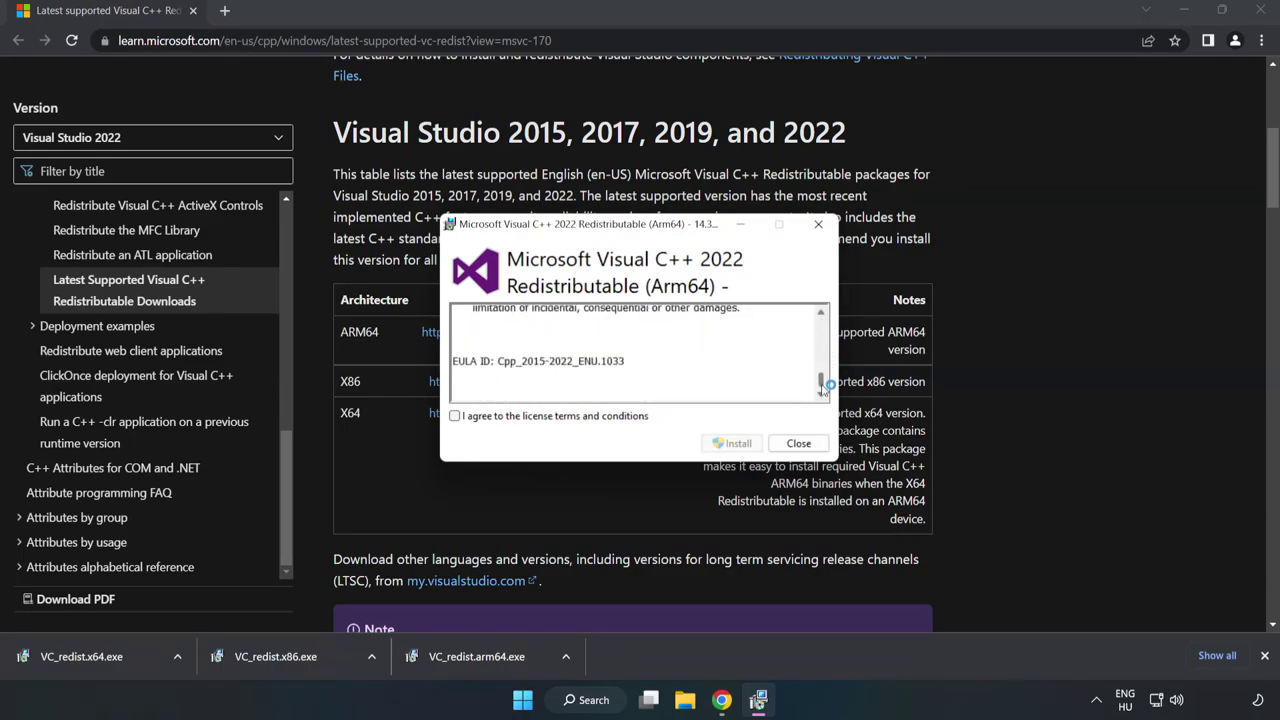
pyautogui.click(455, 417)
pyautogui.click(734, 446)
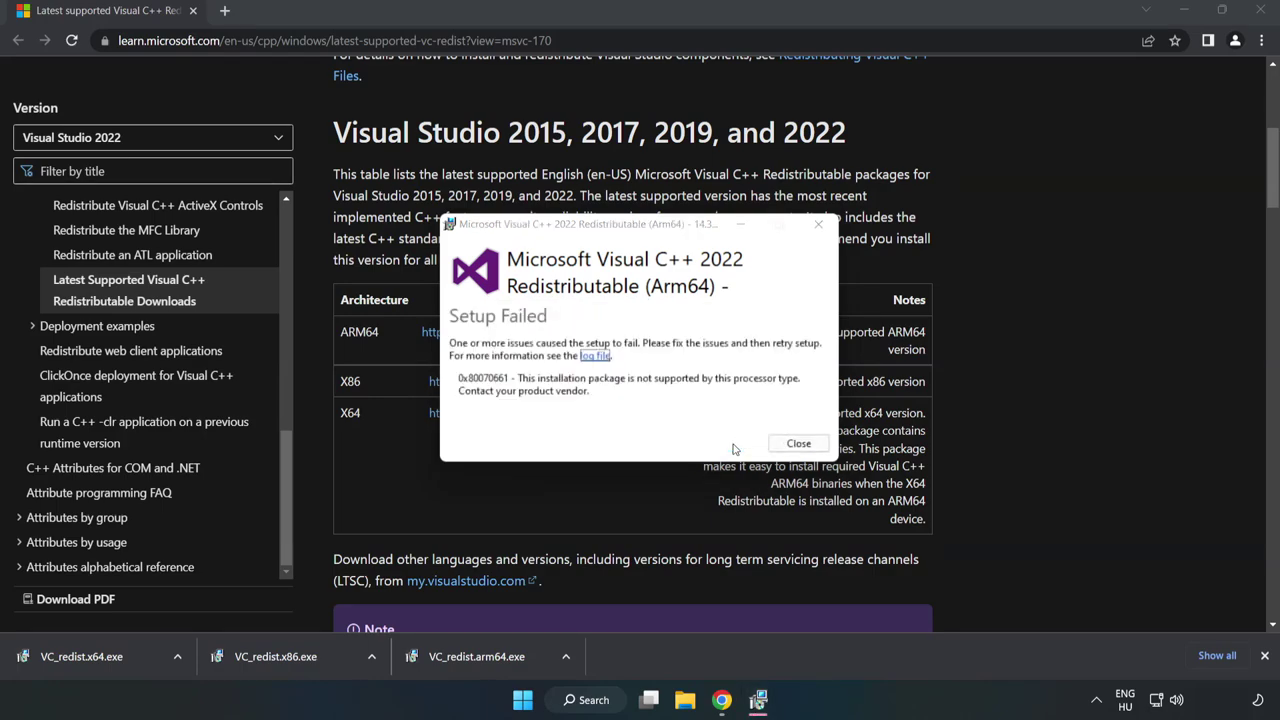
pyautogui.click(798, 444)
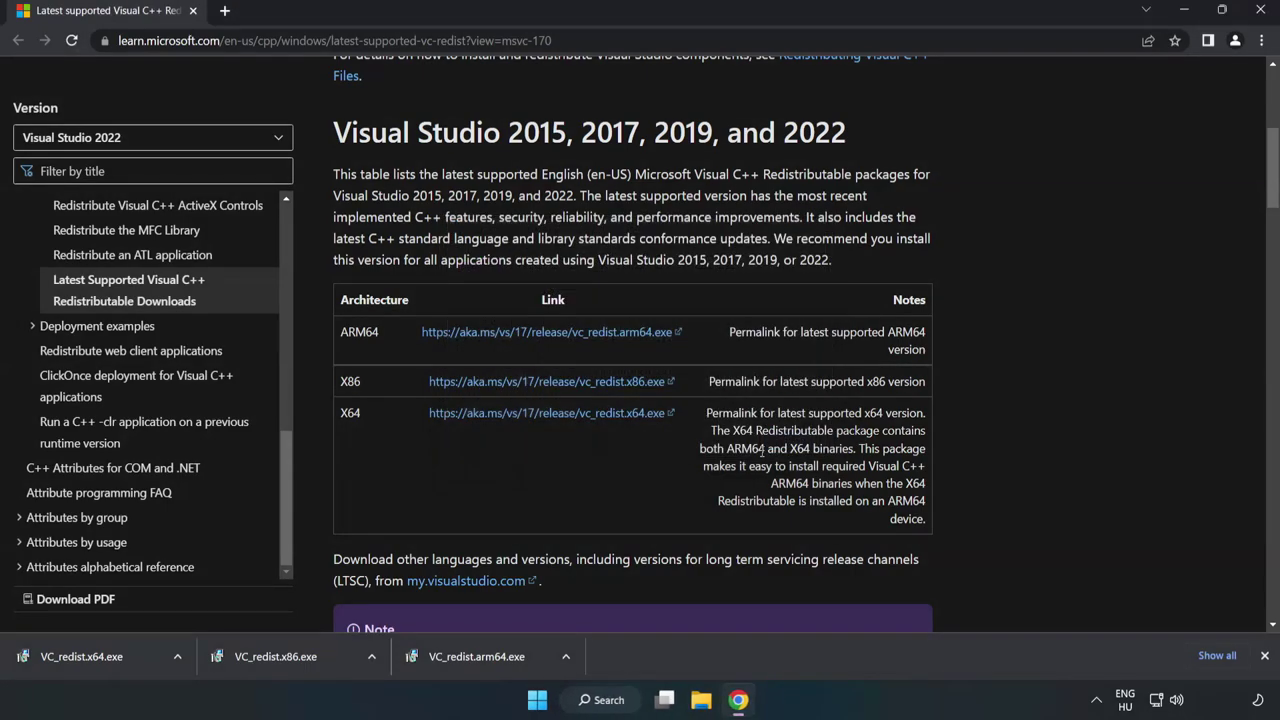
# Install the x86 Visual C++ 2015-2022 Redistributable from VC_redist.x86.exe after accepting its license.
pyautogui.click(285, 657)
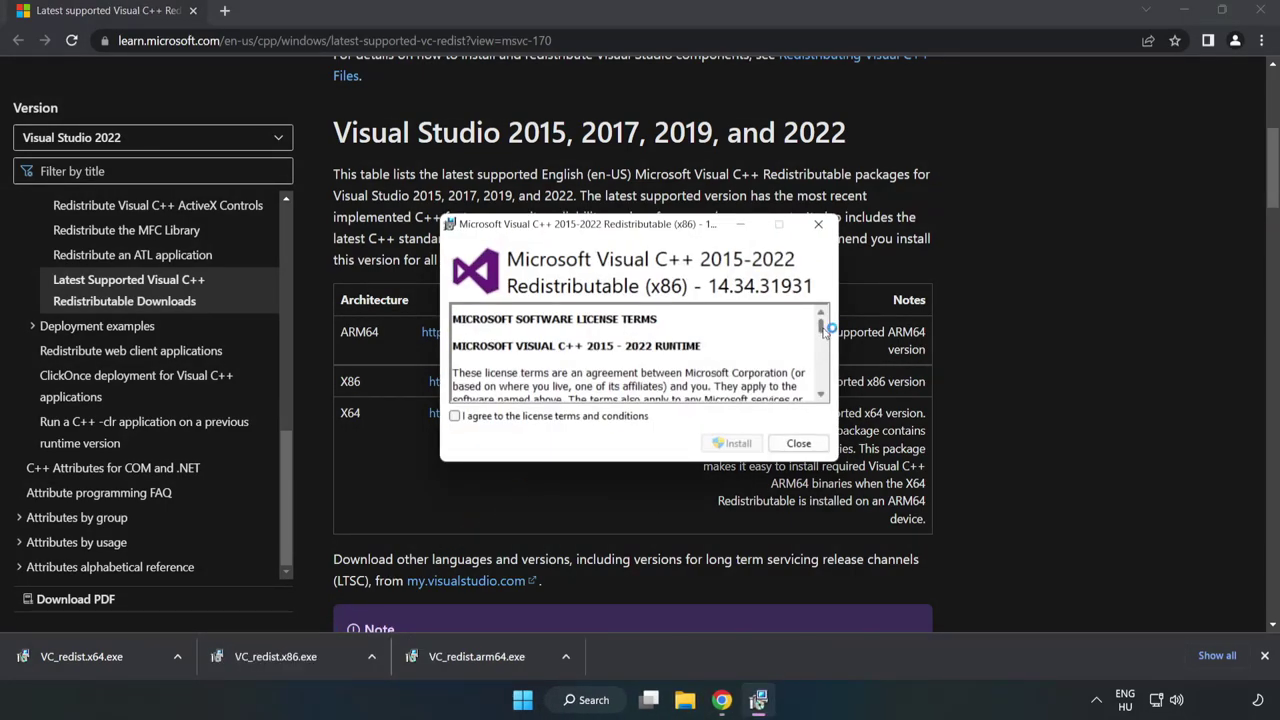
pyautogui.moveTo(817, 327); pyautogui.dragTo(822, 395)
pyautogui.click(455, 416)
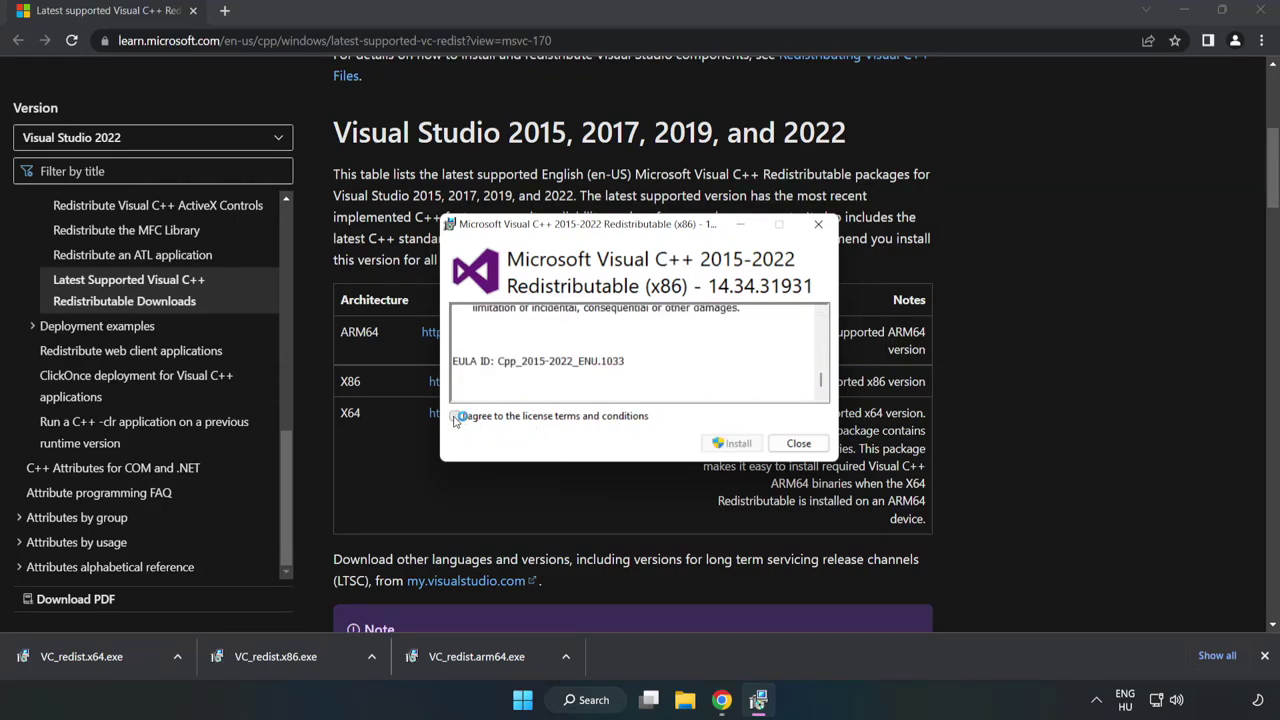
pyautogui.click(733, 443)
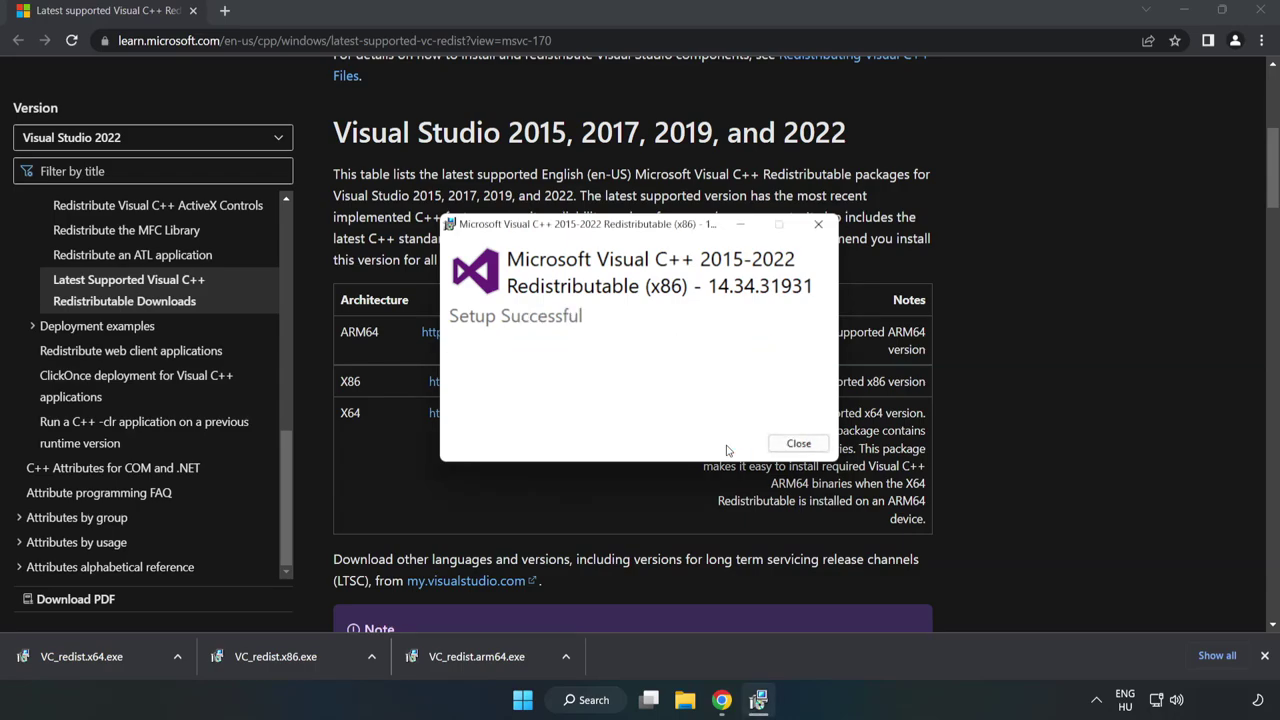
pyautogui.click(798, 446)
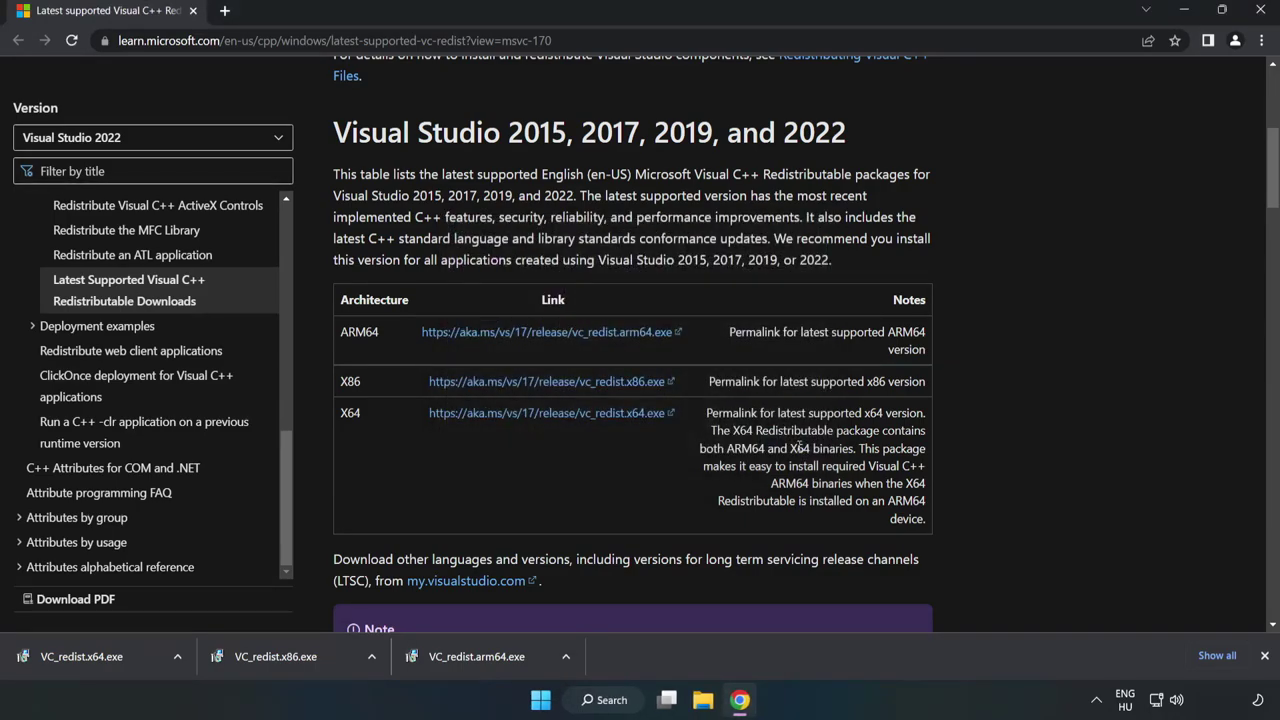
# Install the x64 Visual C++ 2015-2022 Redistributable (14.34.31931), accepting its licence, and close the installer.
pyautogui.click(70, 656)
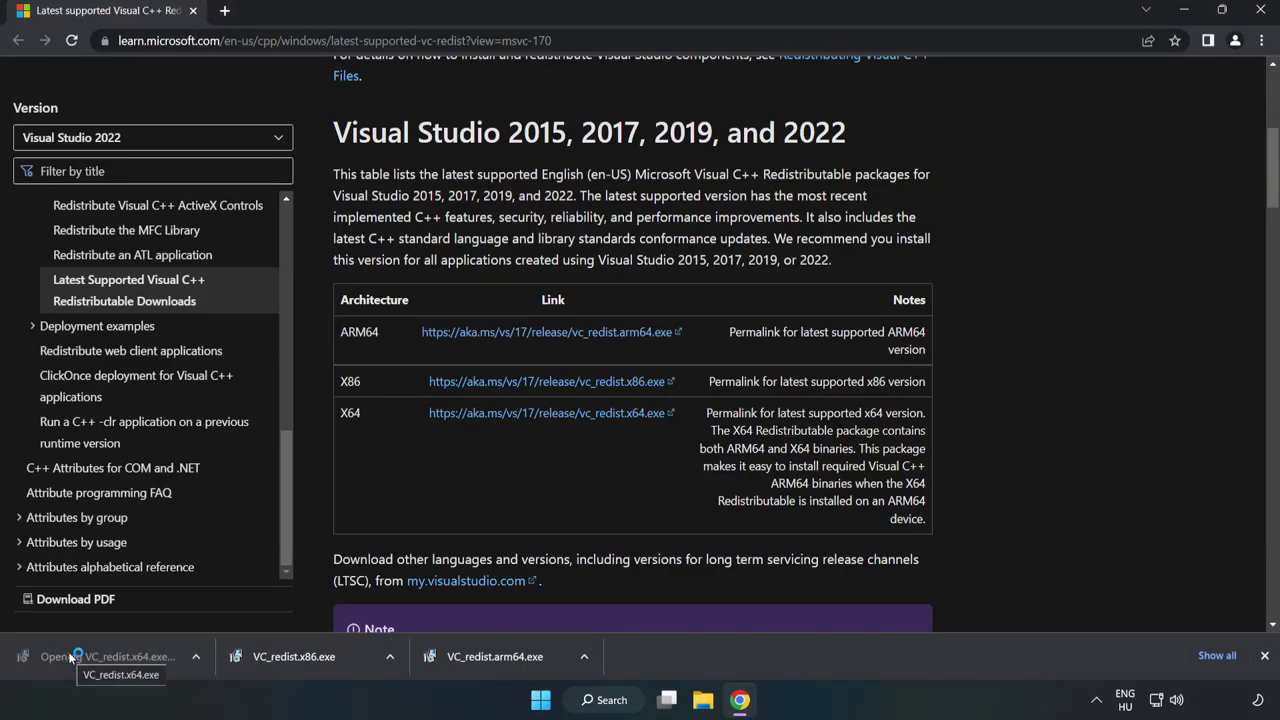
pyautogui.moveTo(821, 325); pyautogui.dragTo(821, 391)
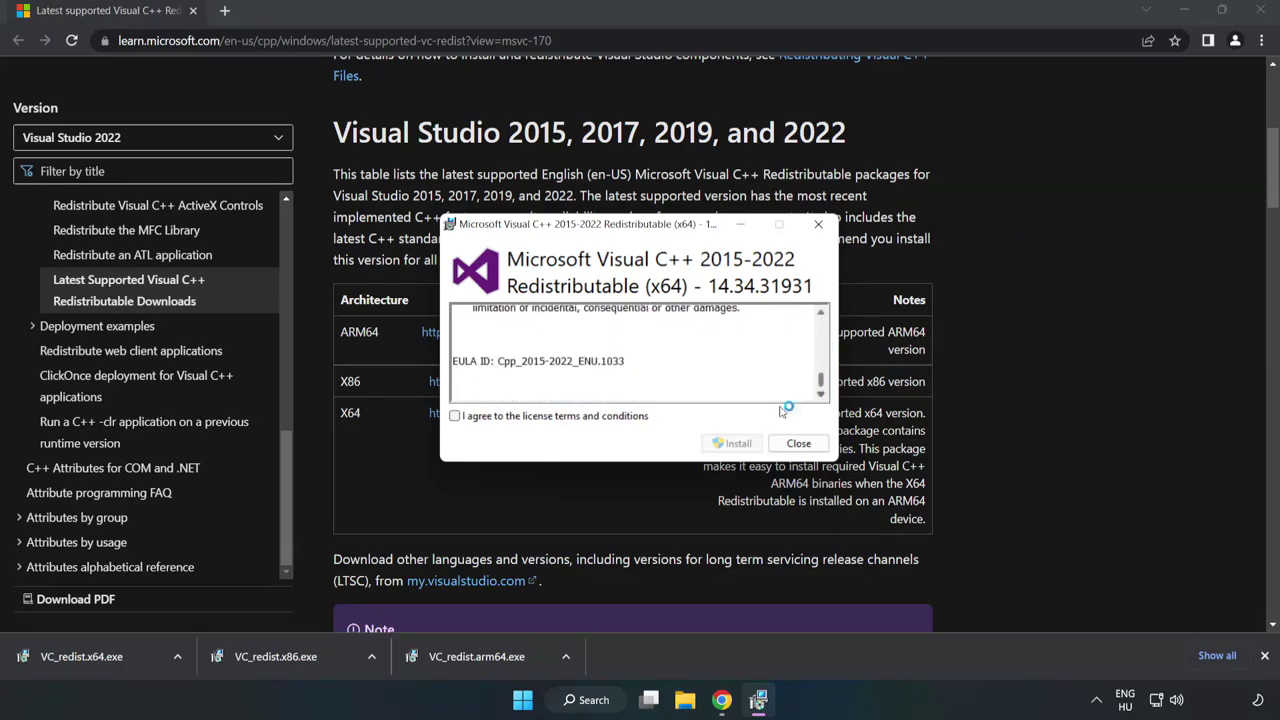
pyautogui.click(455, 416)
pyautogui.click(727, 444)
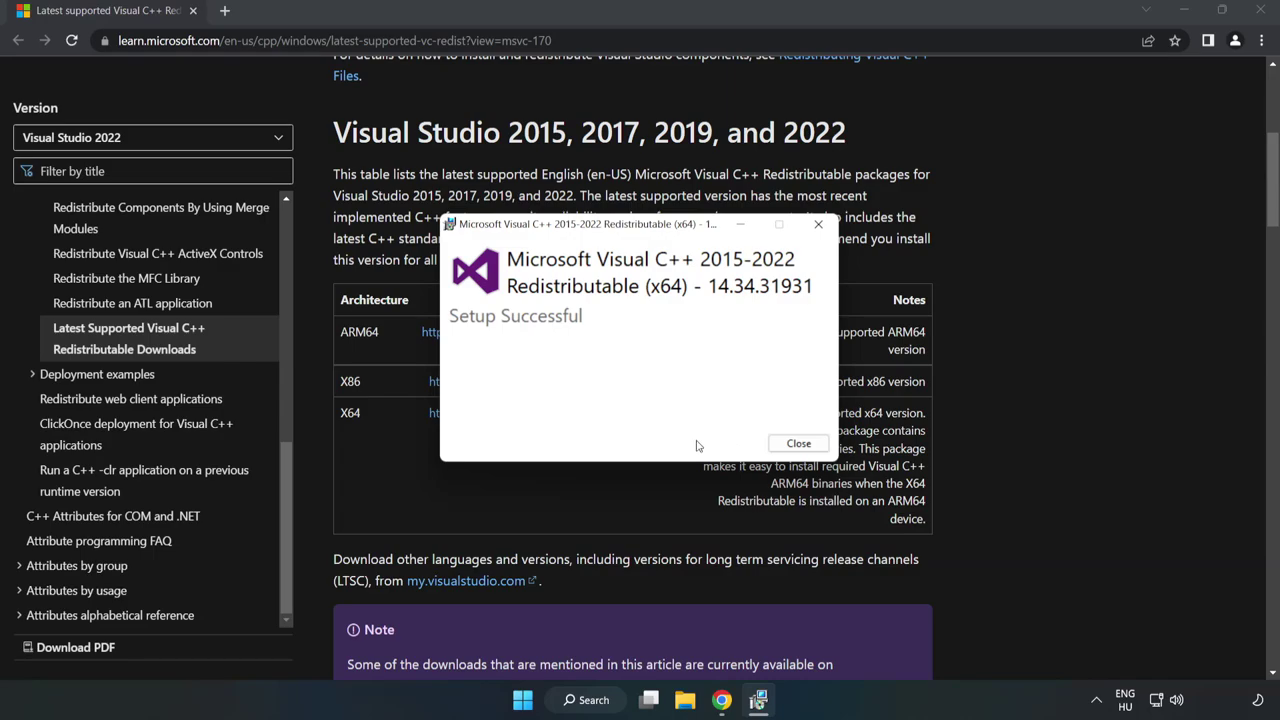
pyautogui.click(799, 444)
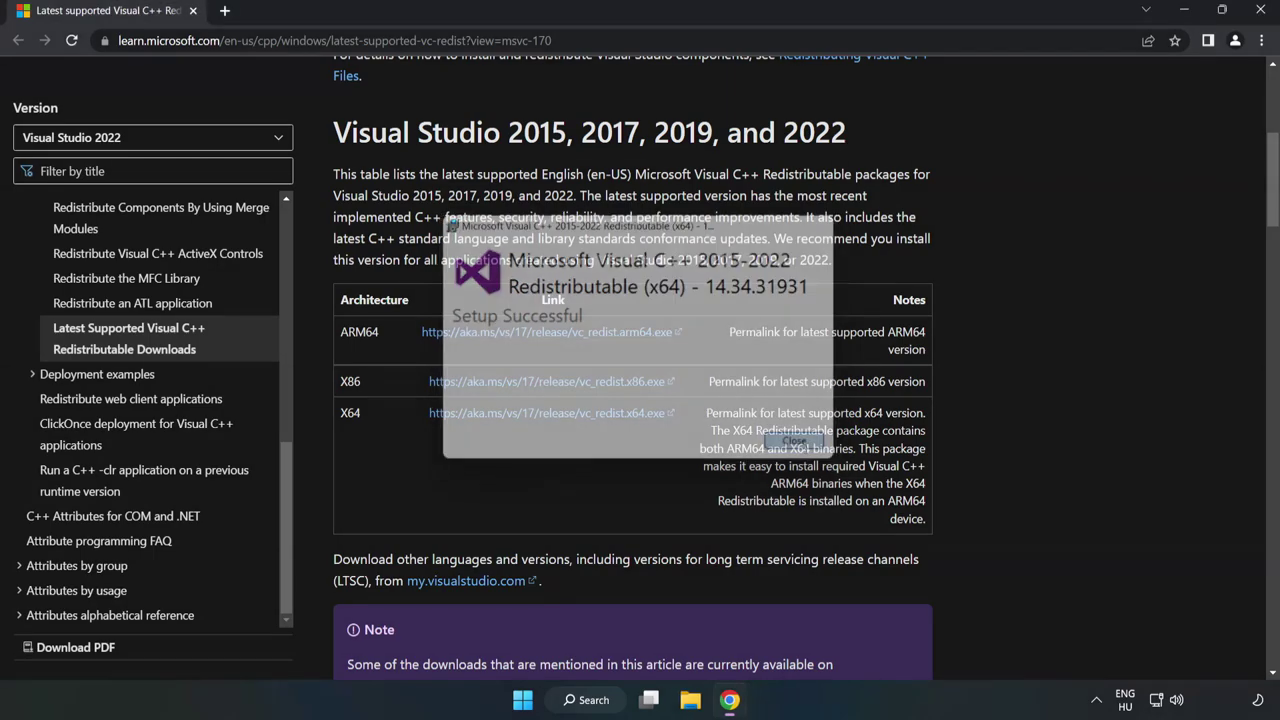
# Close Chrome and launch Command Prompt as administrator by searching for 'cmd'.
pyautogui.click(1261, 12)
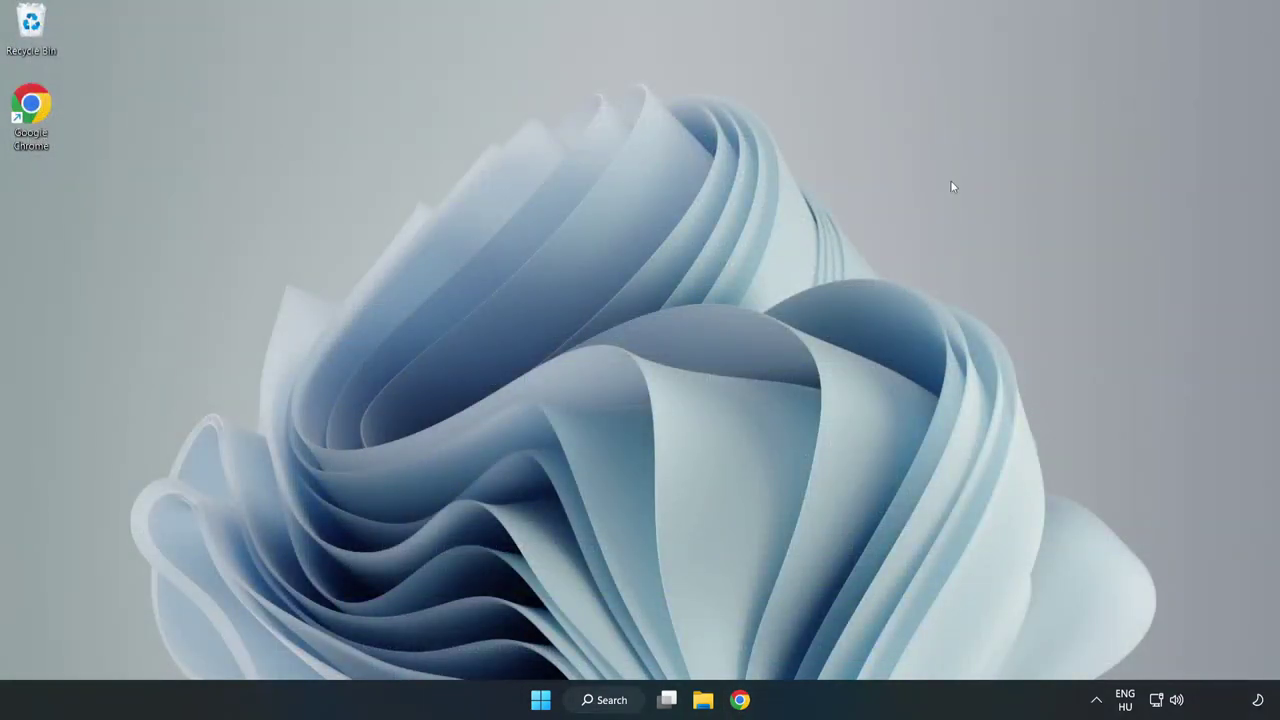
pyautogui.click(620, 698)
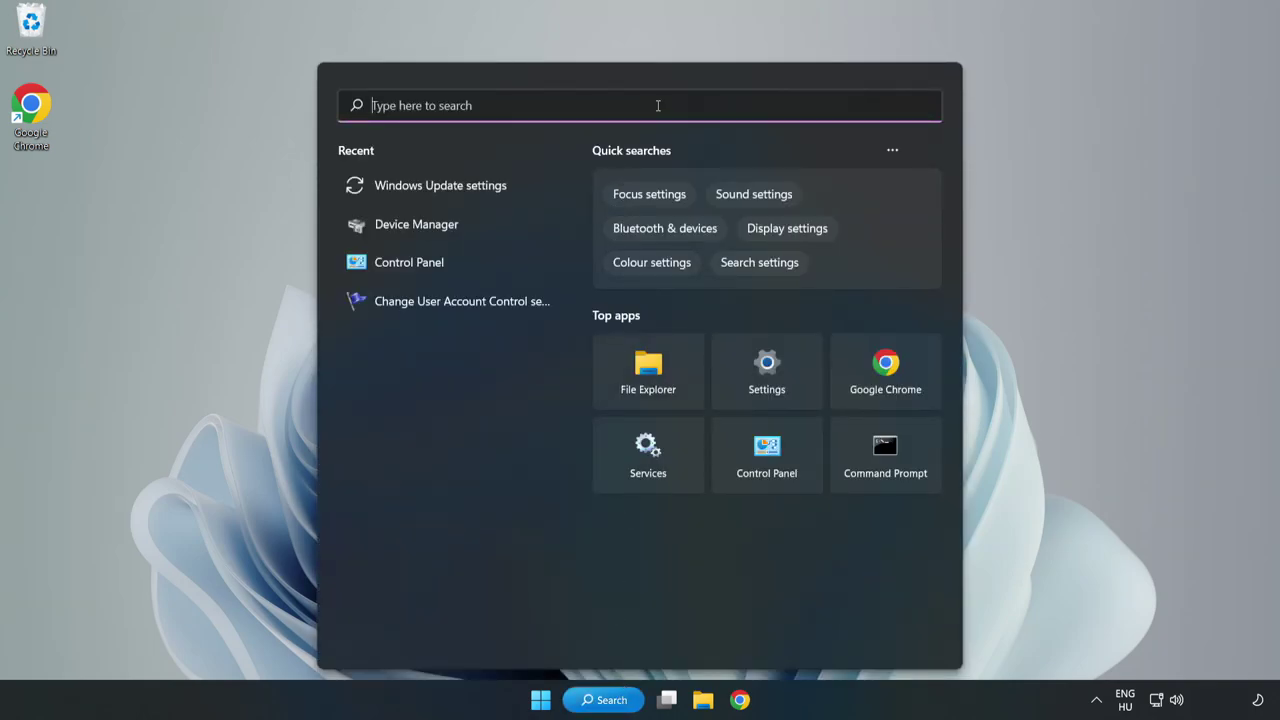
pyautogui.write('cmd')
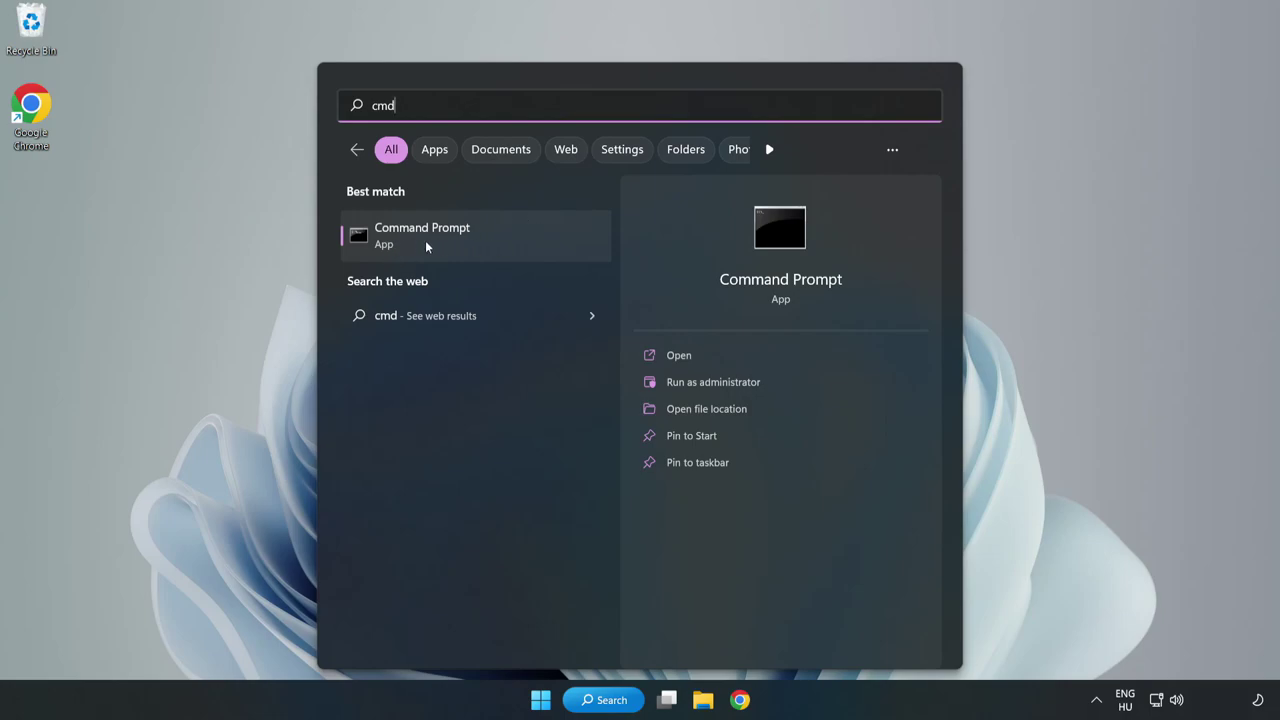
pyautogui.rightClick(501, 240)
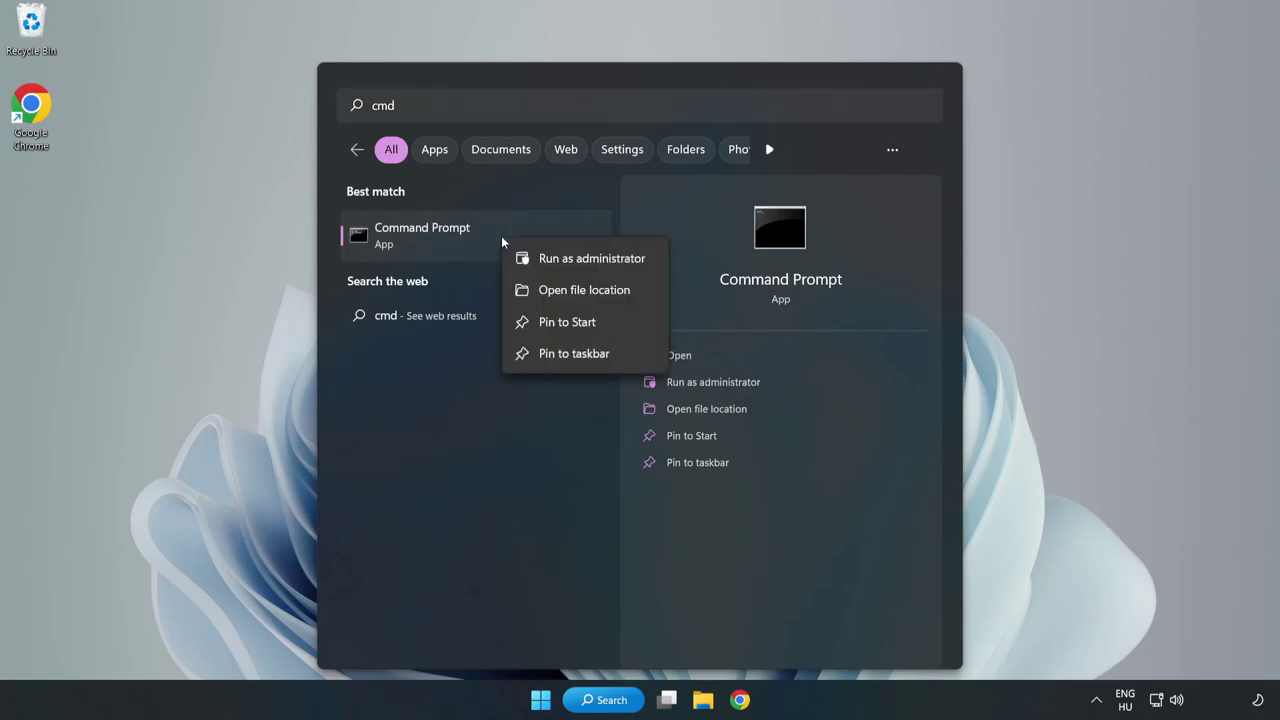
pyautogui.click(553, 260)
pyautogui.moveTo(511, 142); pyautogui.dragTo(651, 149)
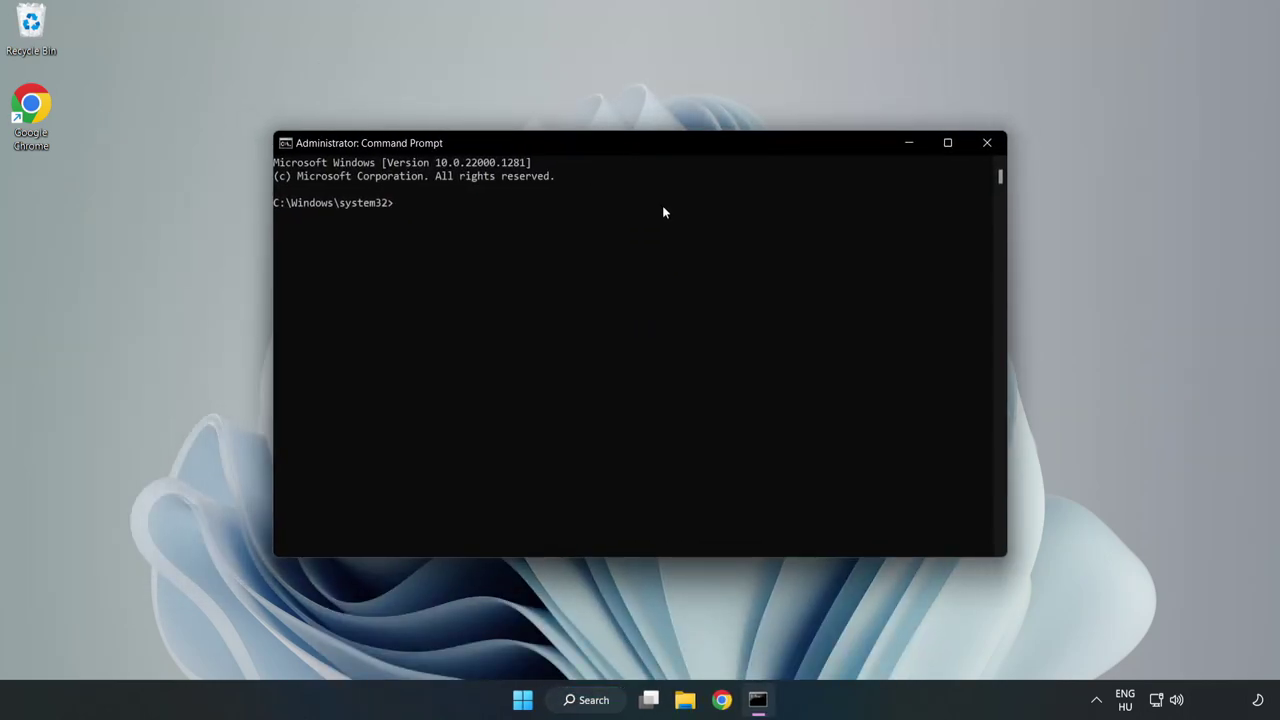
# Run sfc /scannow, confirm it finds no integrity violations, and close Command Prompt.
pyautogui.write('sfc ')
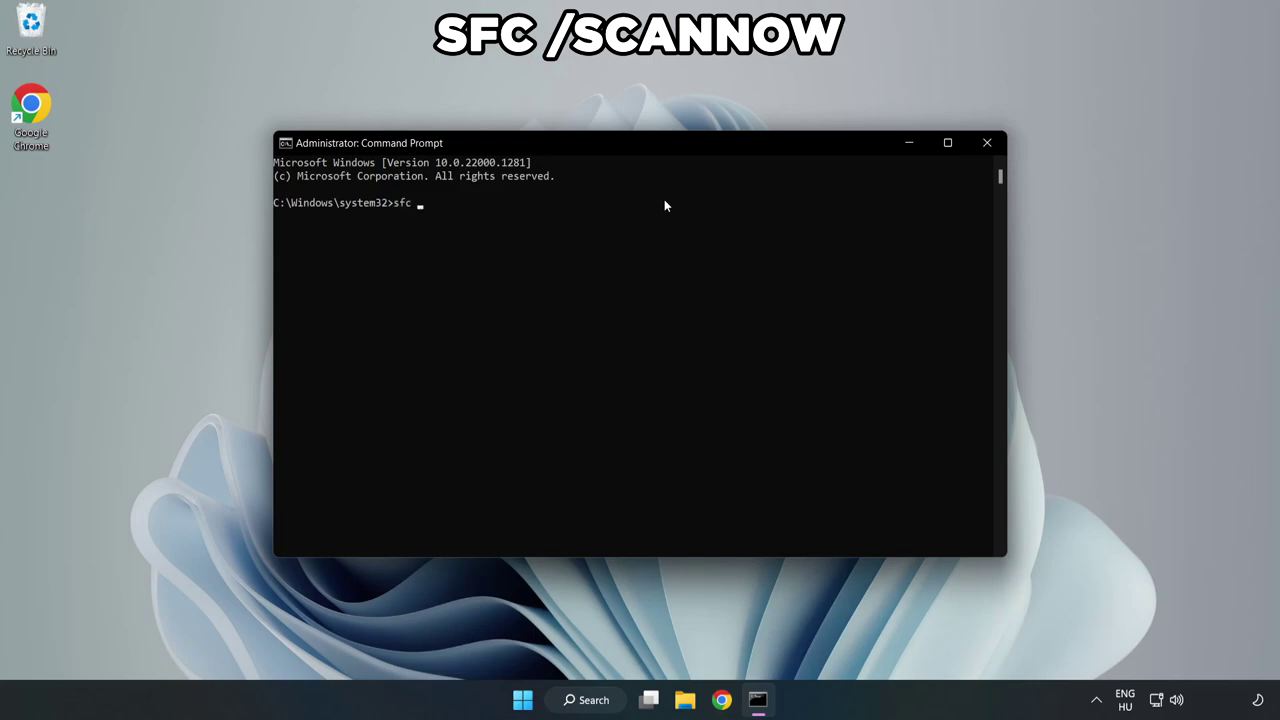
pyautogui.write('/scannow')
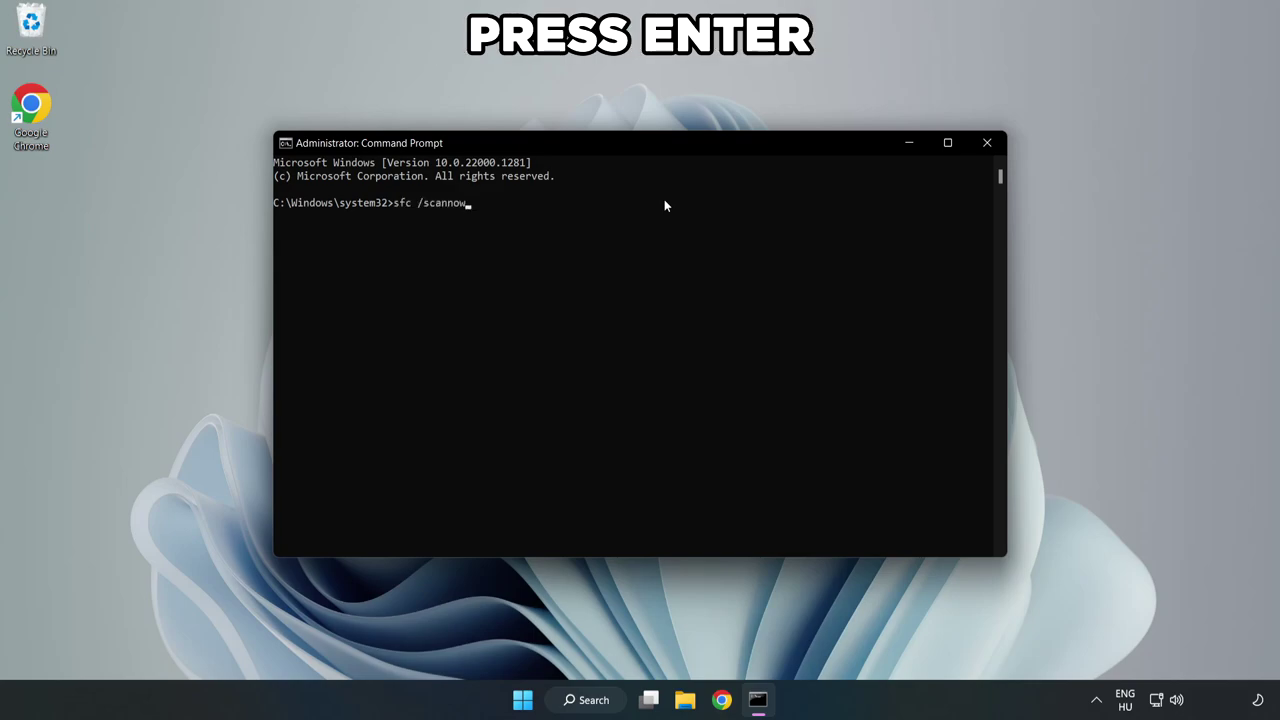
pyautogui.press('Return')
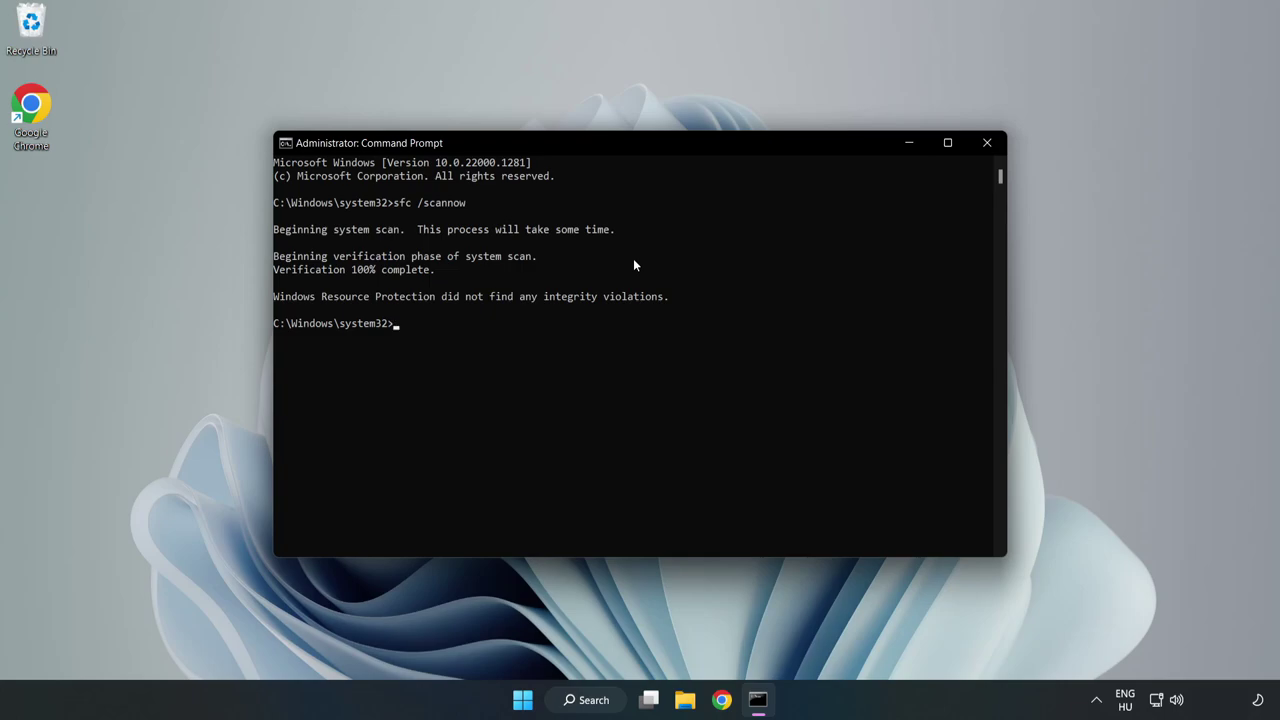
pyautogui.click(986, 145)
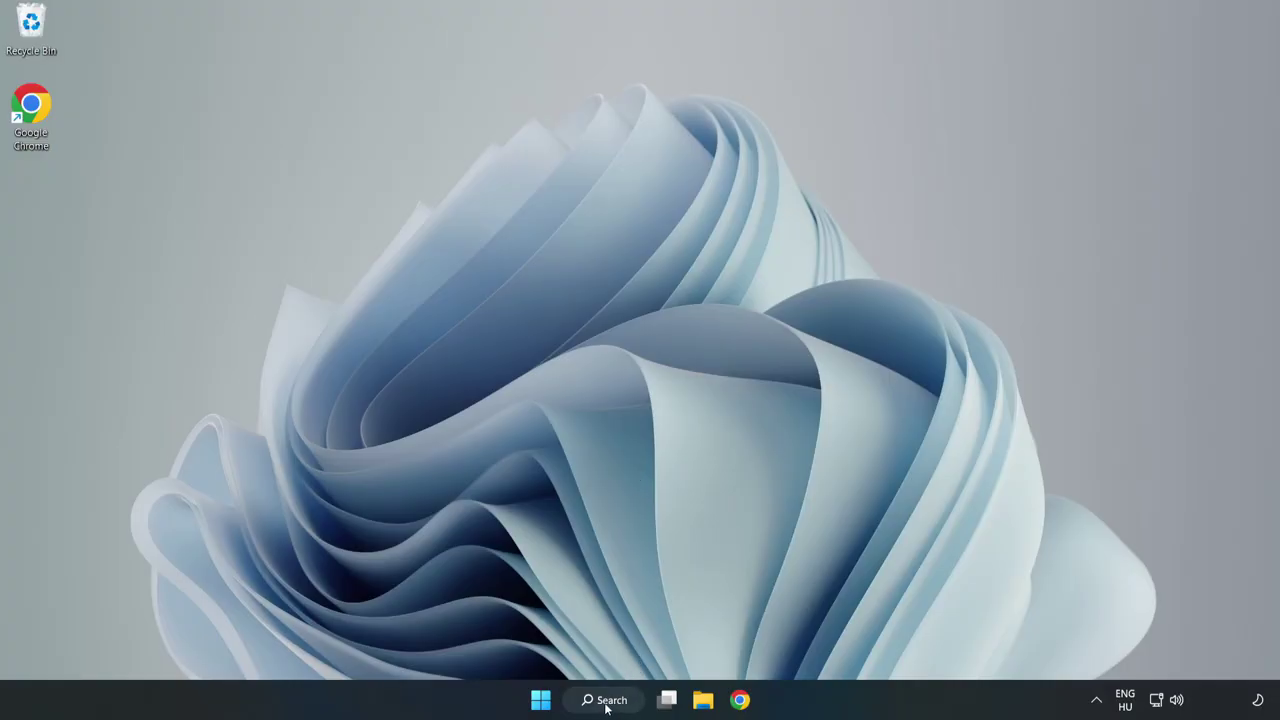
# Search for 'security' and open the Windows Security app.
pyautogui.click(606, 706)
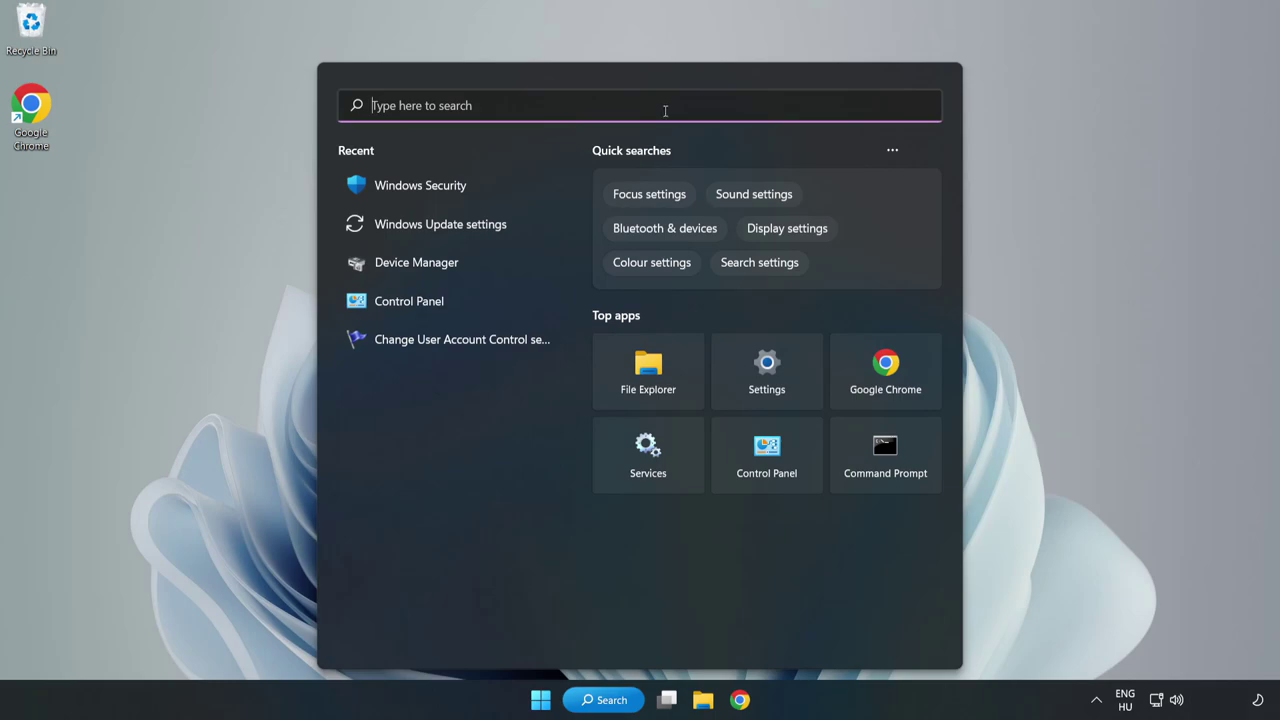
pyautogui.write('security')
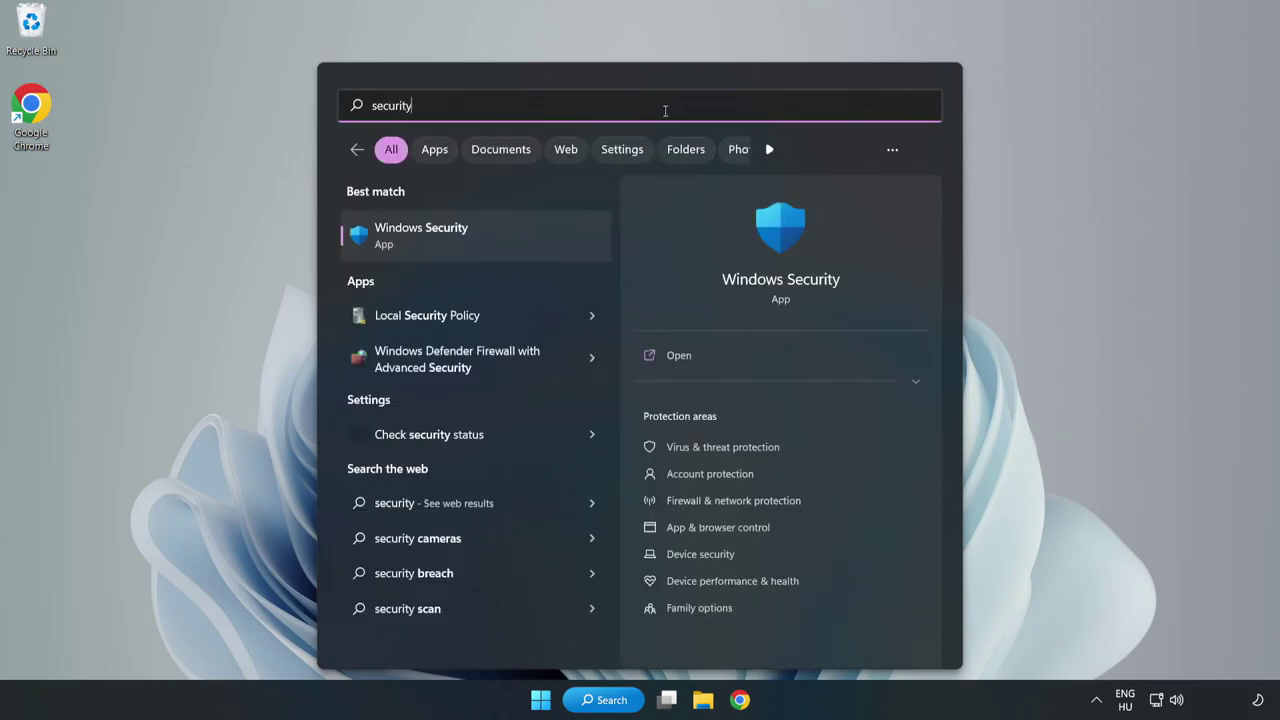
pyautogui.click(464, 245)
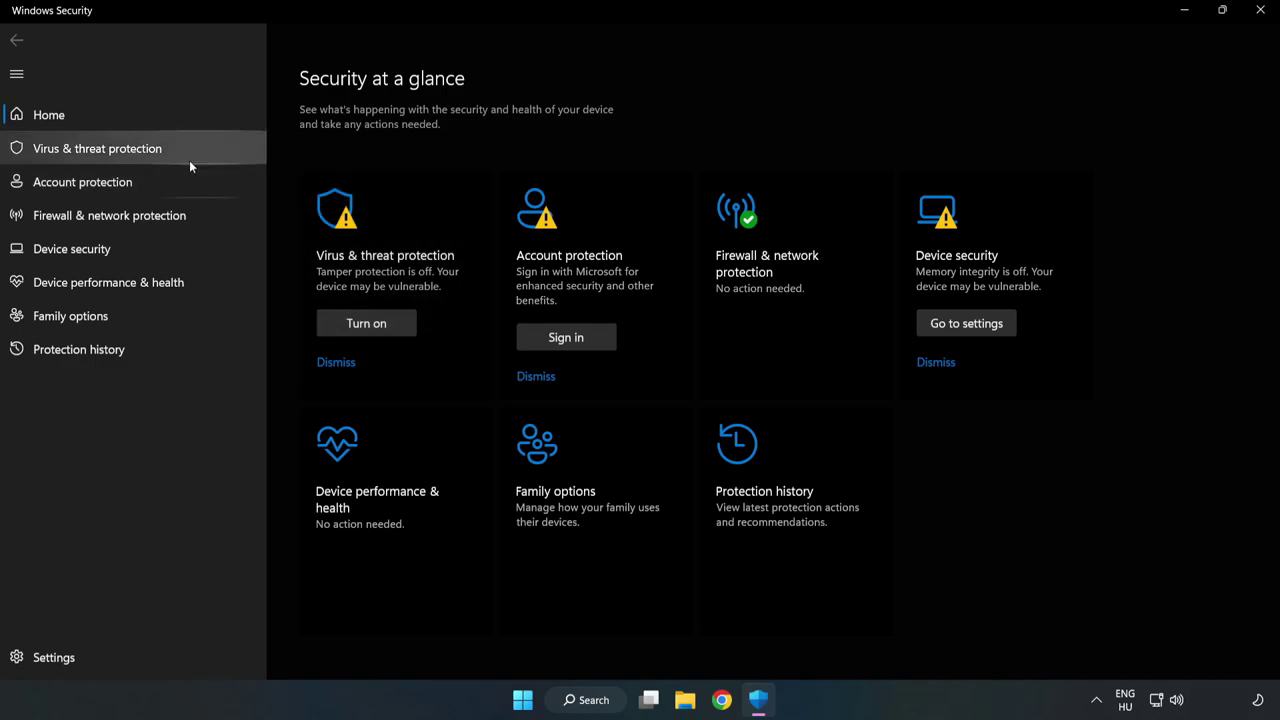
# Go to Virus & threat protection > Manage settings > Add or remove exclusions.
pyautogui.click(83, 152)
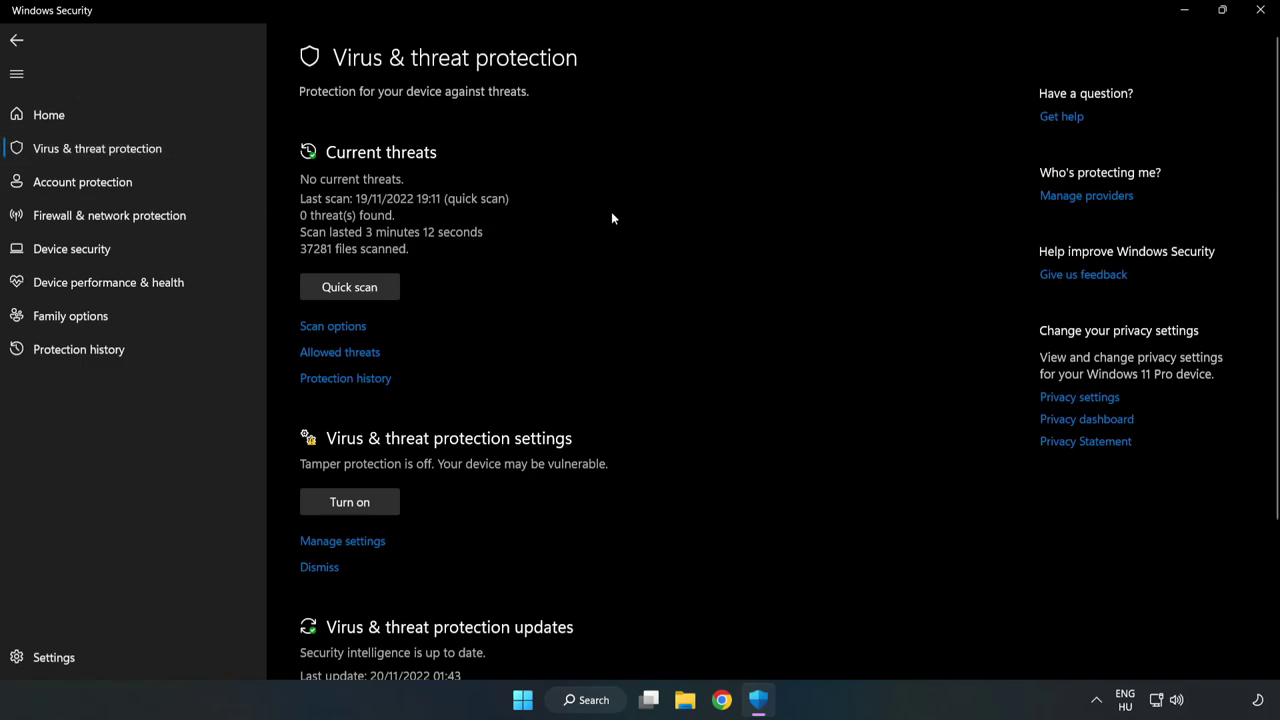
pyautogui.scroll(-2, 668, 263)
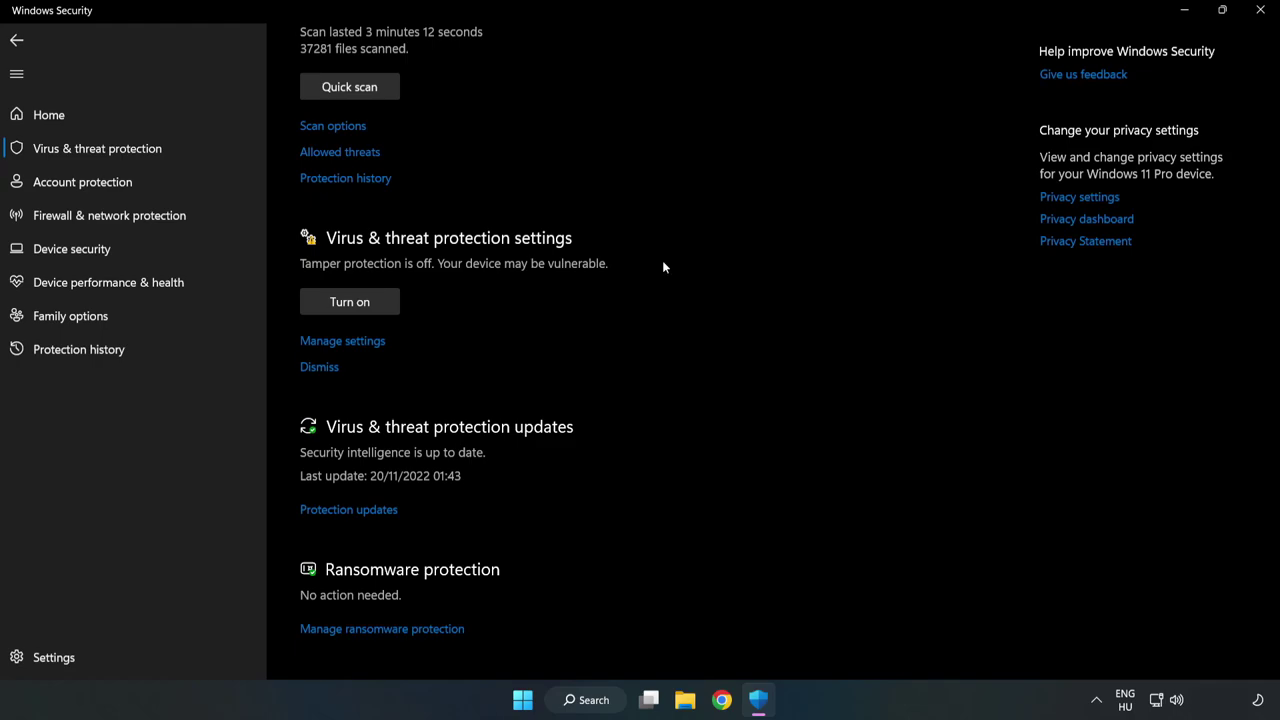
pyautogui.click(349, 345)
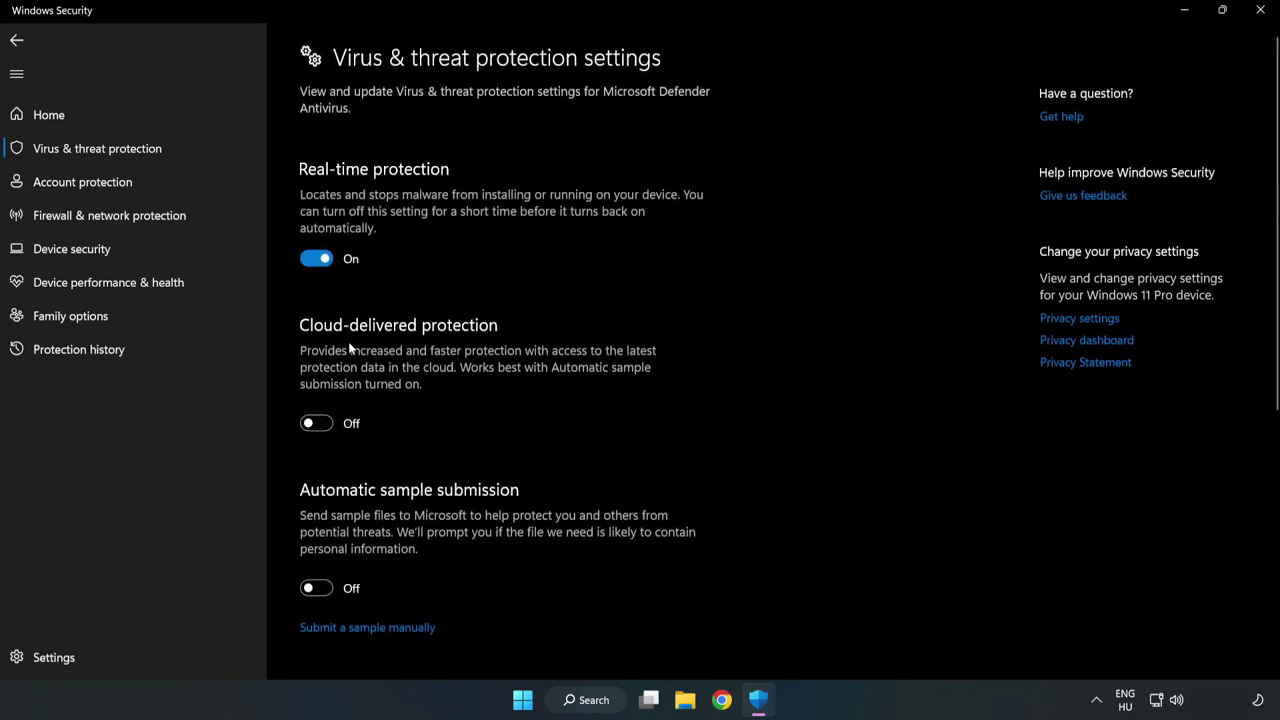
pyautogui.scroll(-5, 814, 341)
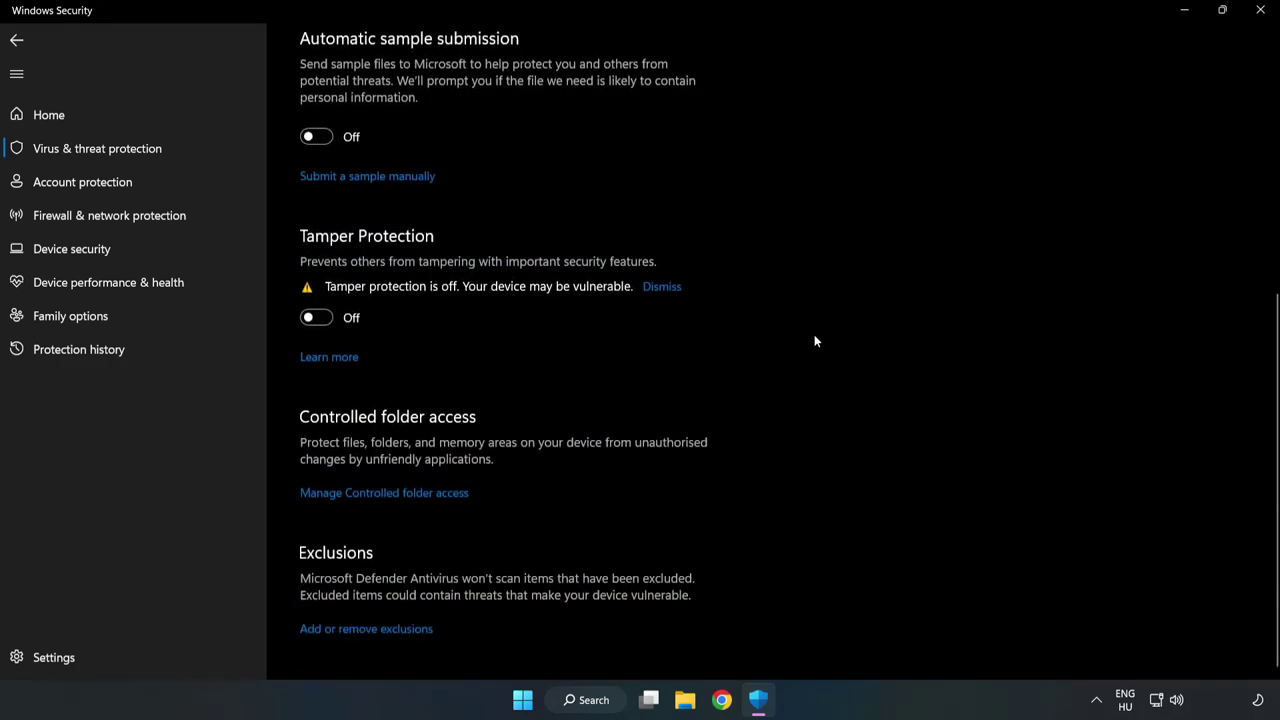
pyautogui.click(379, 629)
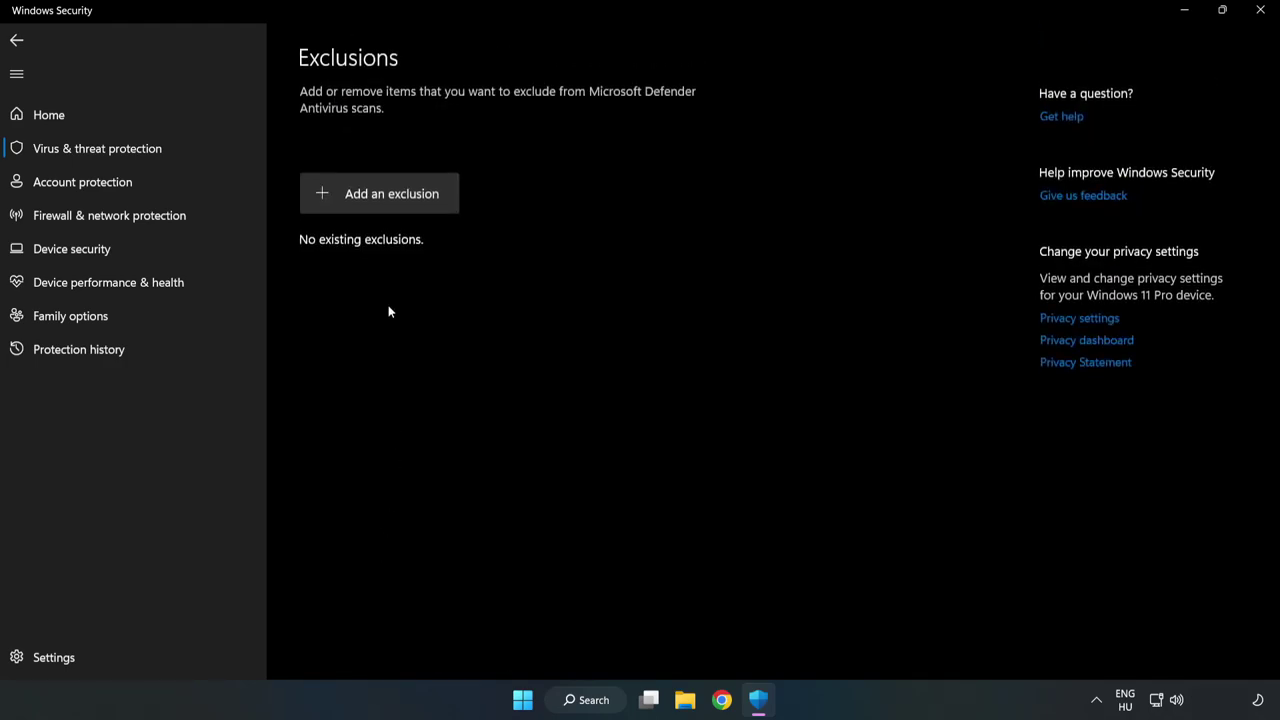
# Add the NOT WORKING APP shortcut in C:\Program Files (x86) as a file exclusion, then close Windows Security.
pyautogui.click(392, 203)
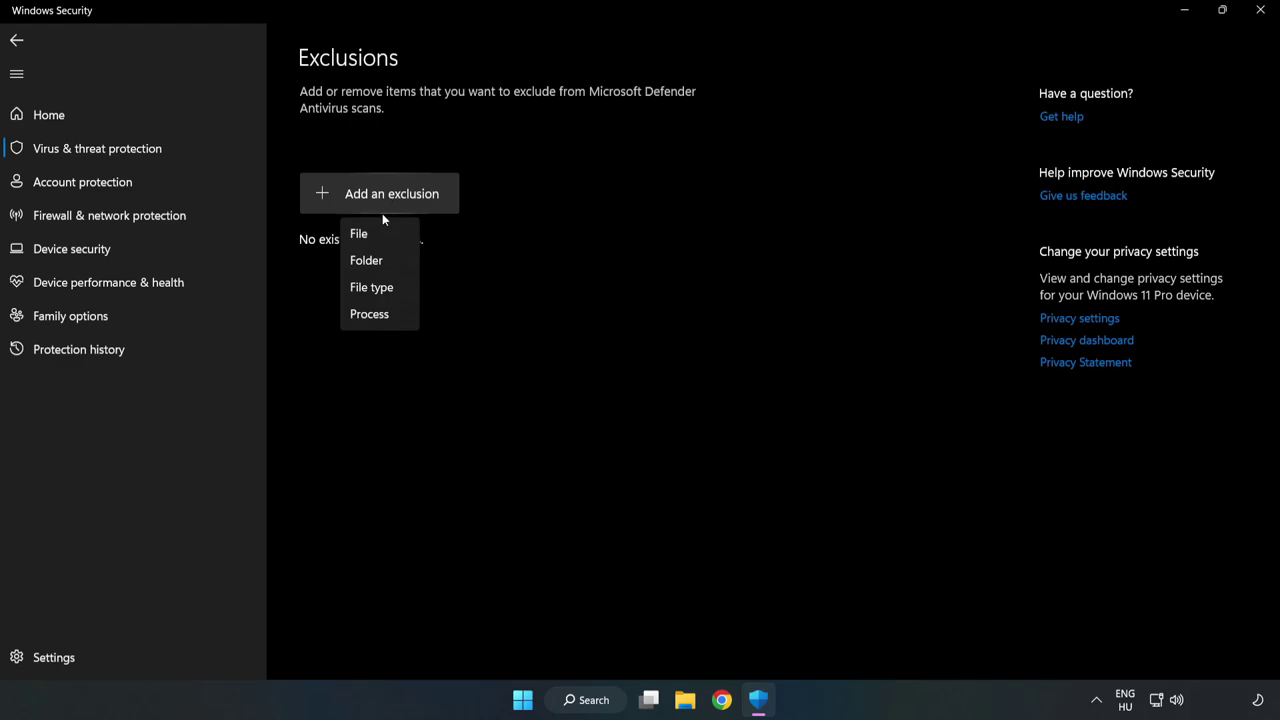
pyautogui.click(362, 234)
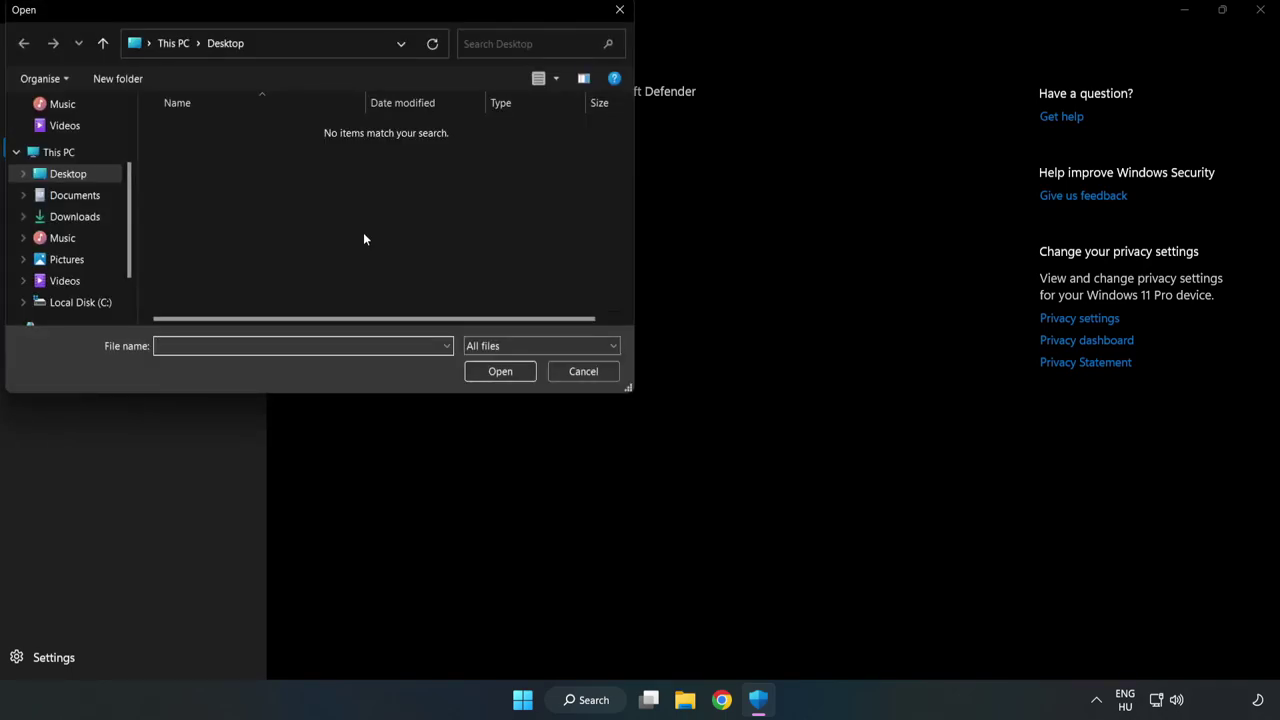
pyautogui.moveTo(343, 12); pyautogui.dragTo(588, 141)
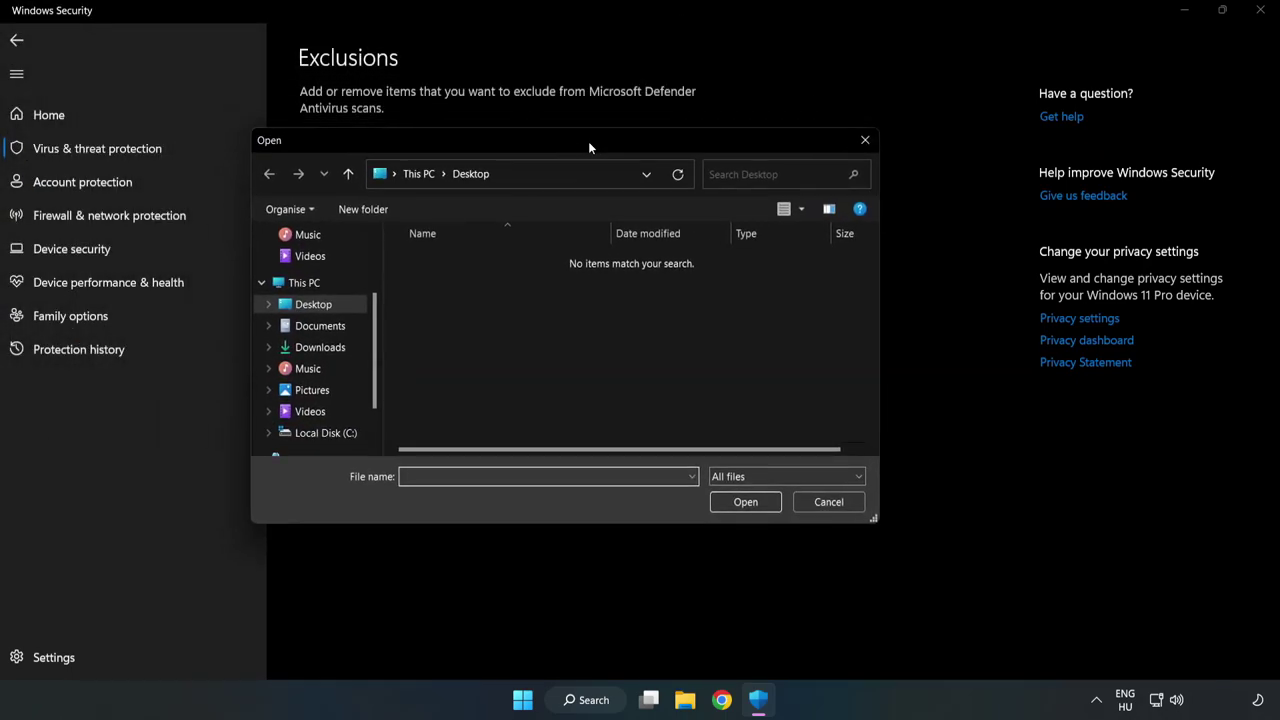
pyautogui.click(330, 434)
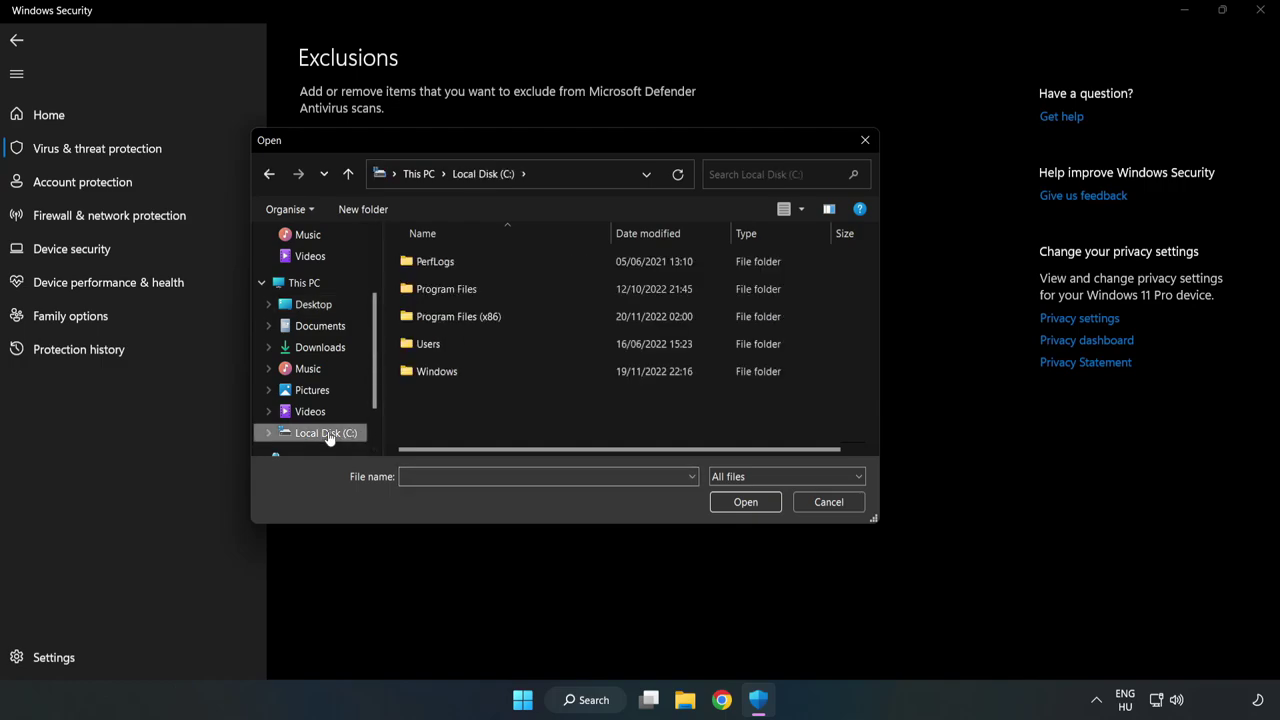
pyautogui.doubleClick(503, 317)
pyautogui.doubleClick(503, 424)
pyautogui.click(454, 264)
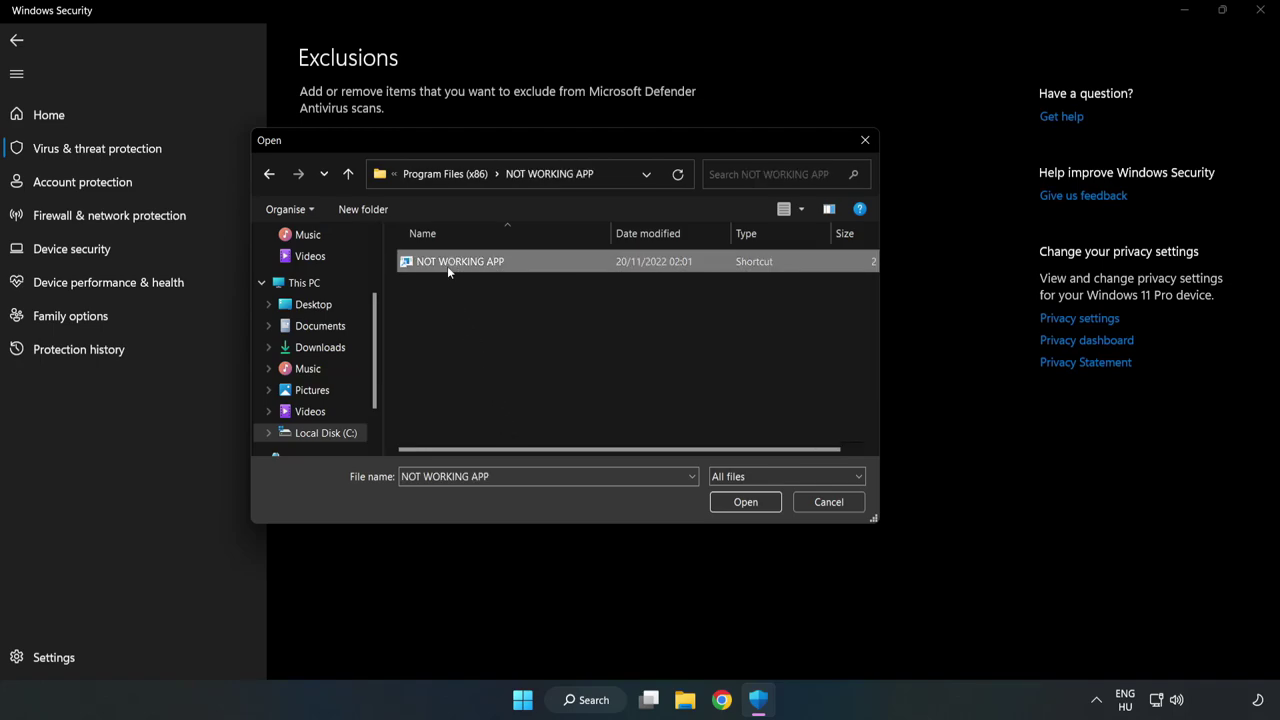
pyautogui.click(745, 502)
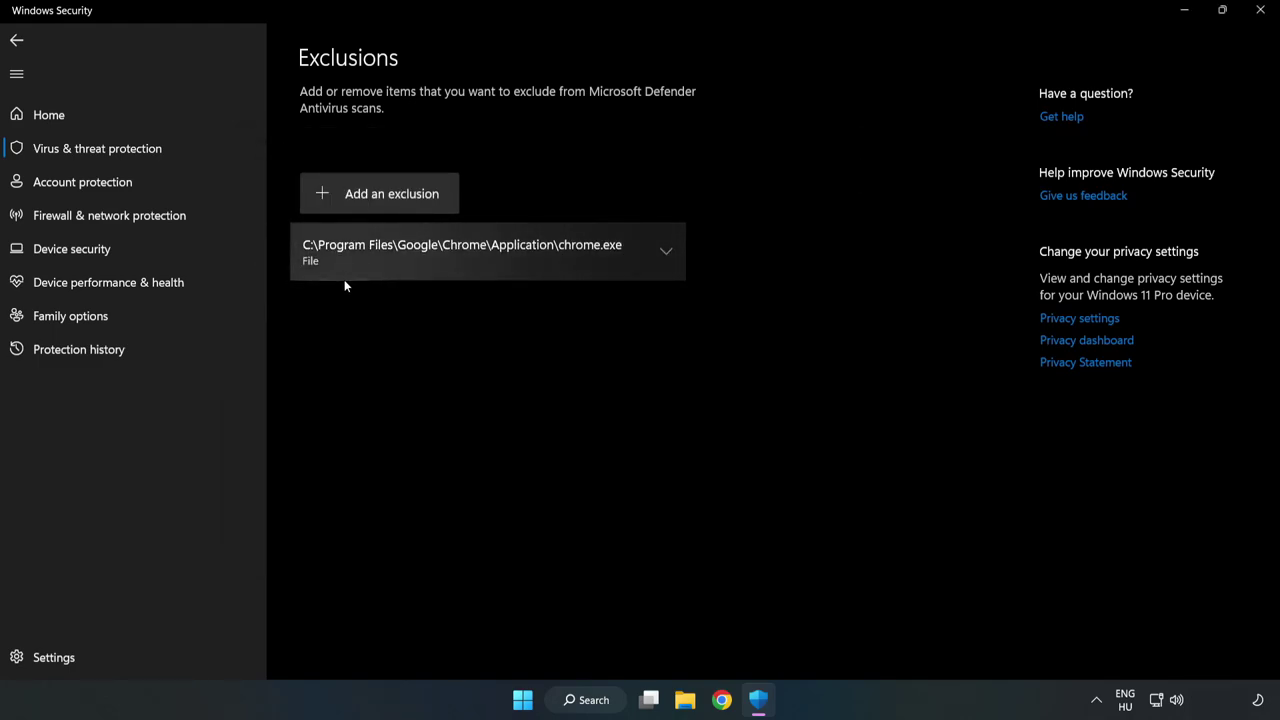
pyautogui.click(1260, 12)
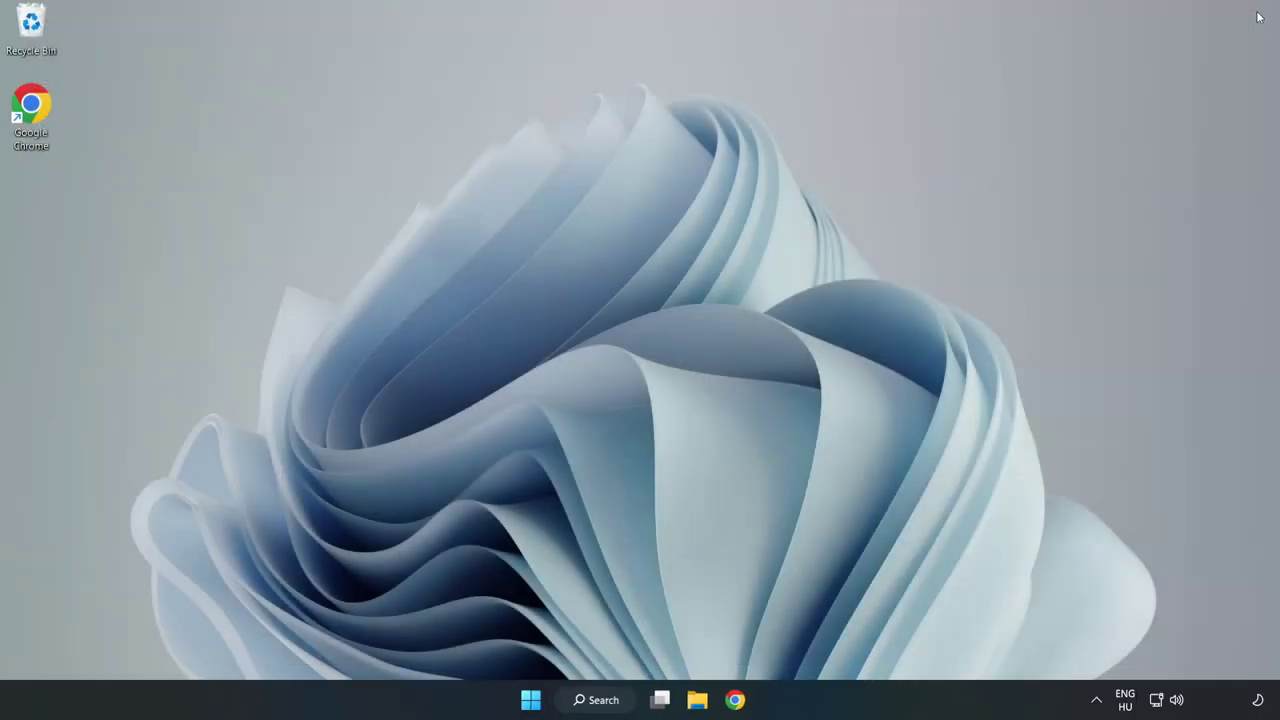